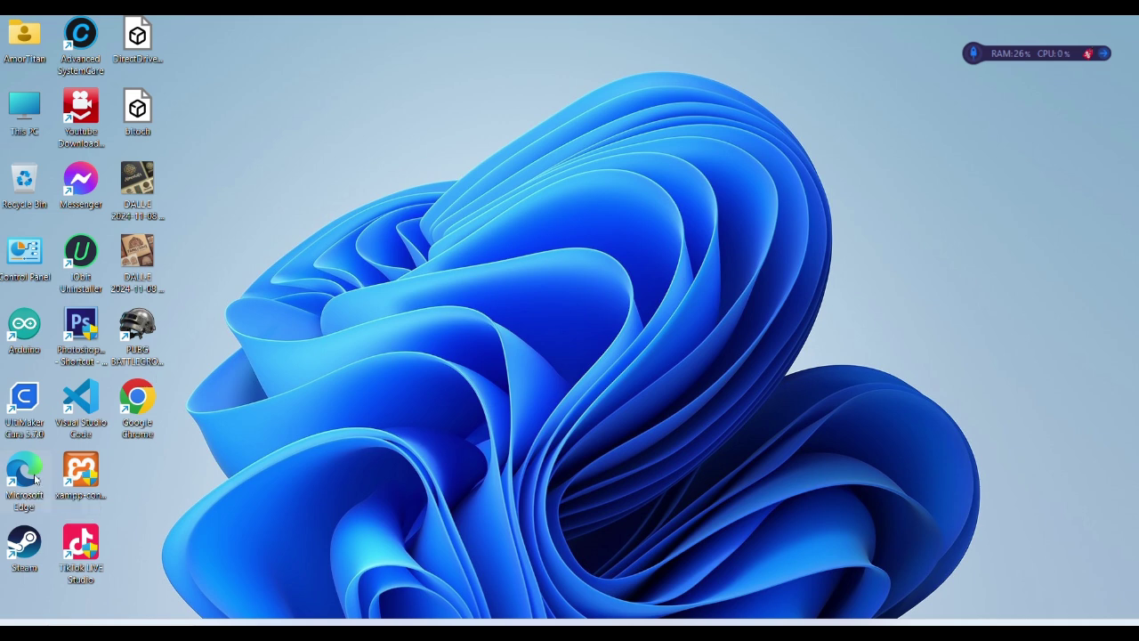
Step: Open Google Chrome, search for "xampp" and go to the Apache Friends website
double_click(149, 409)
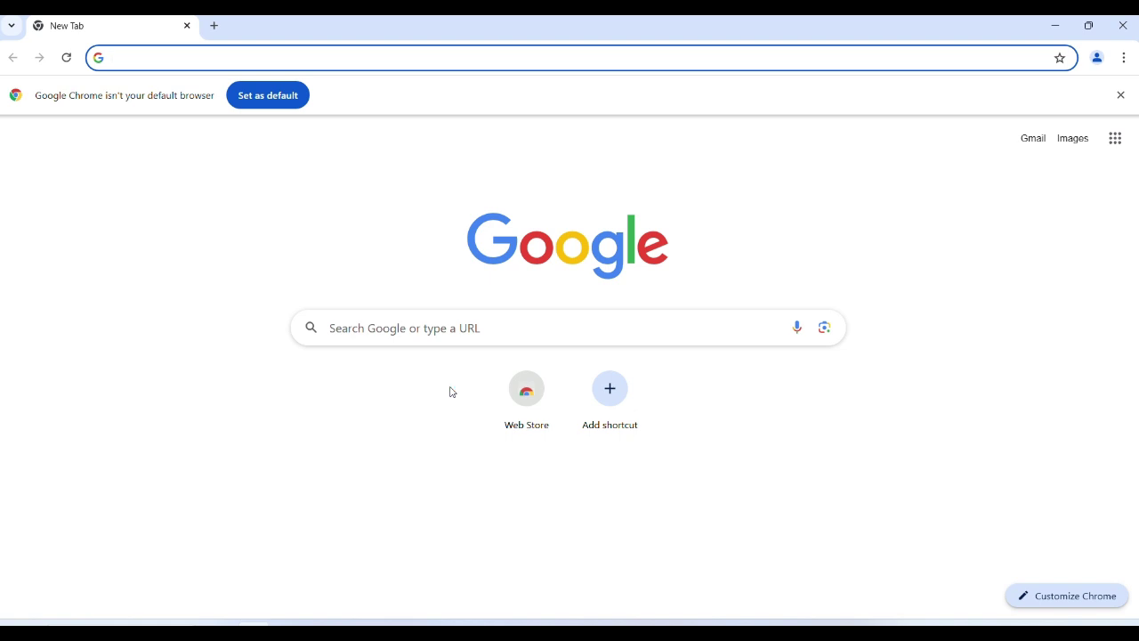
type("xam")
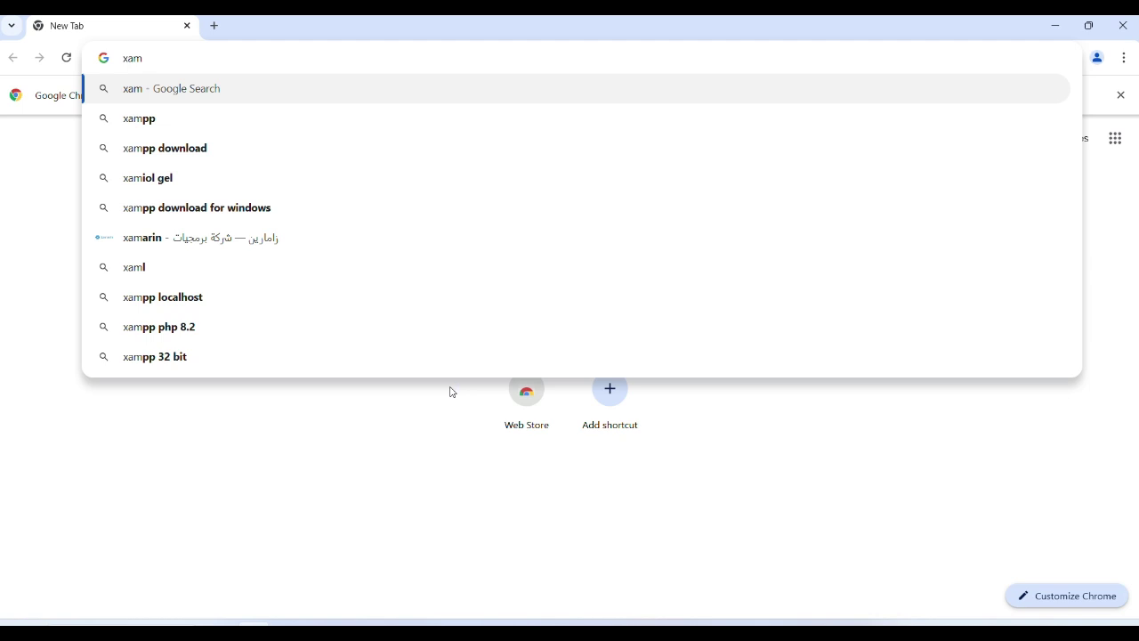
type("pp")
key("Return")
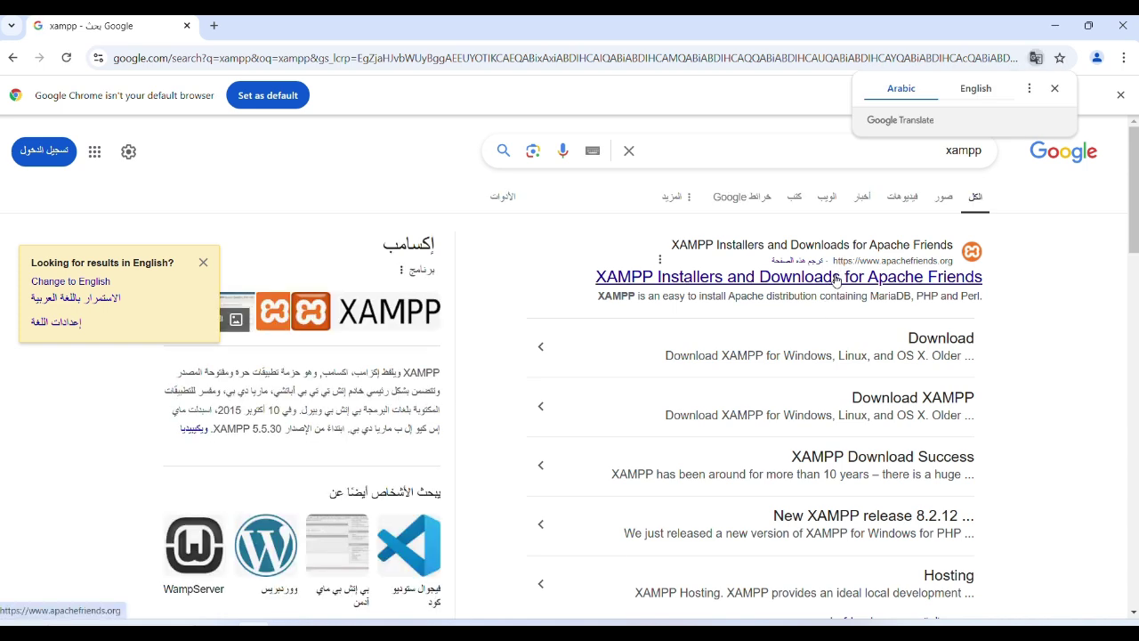
left_click(708, 280)
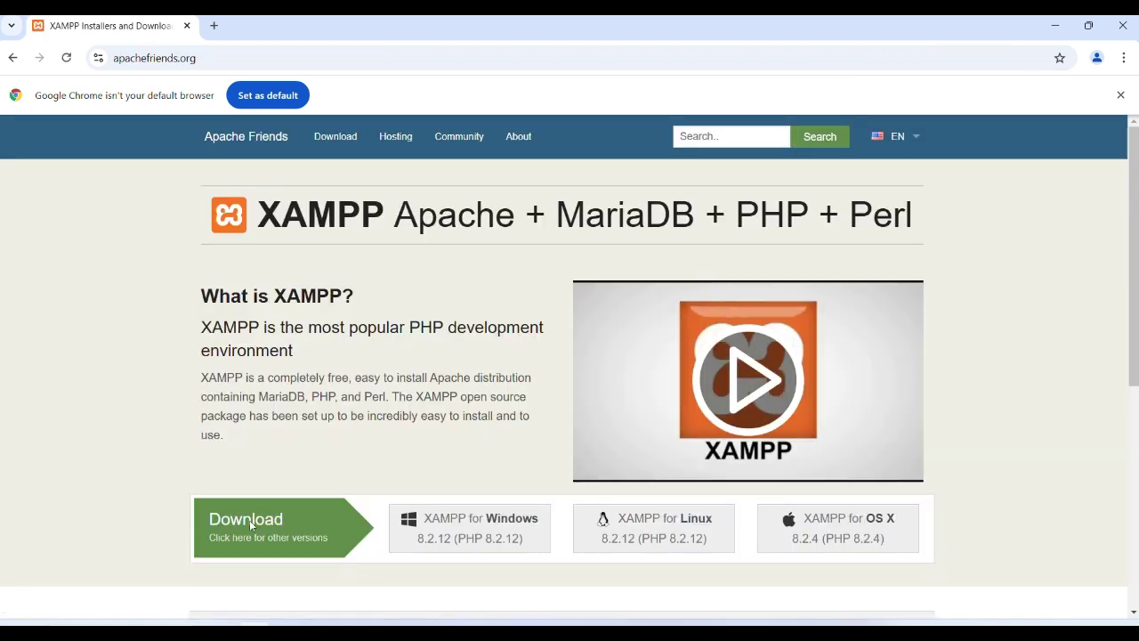
Step: Download the XAMPP 8.2.12 installer for Windows from the Apache Friends page
scroll(262, 528, "down", 1)
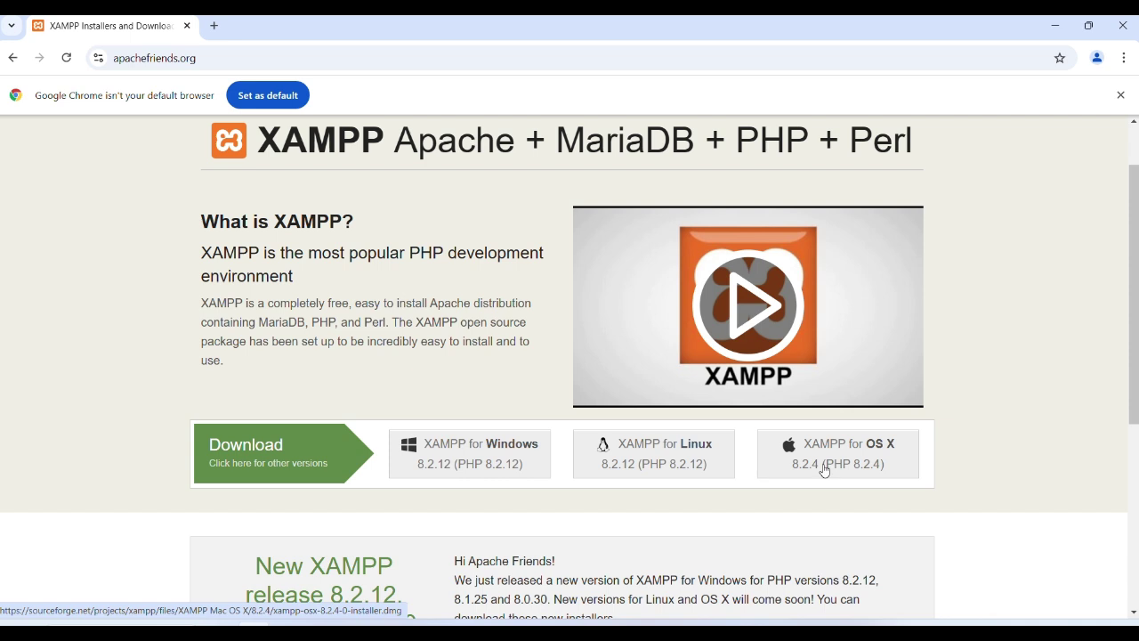
left_click(470, 454)
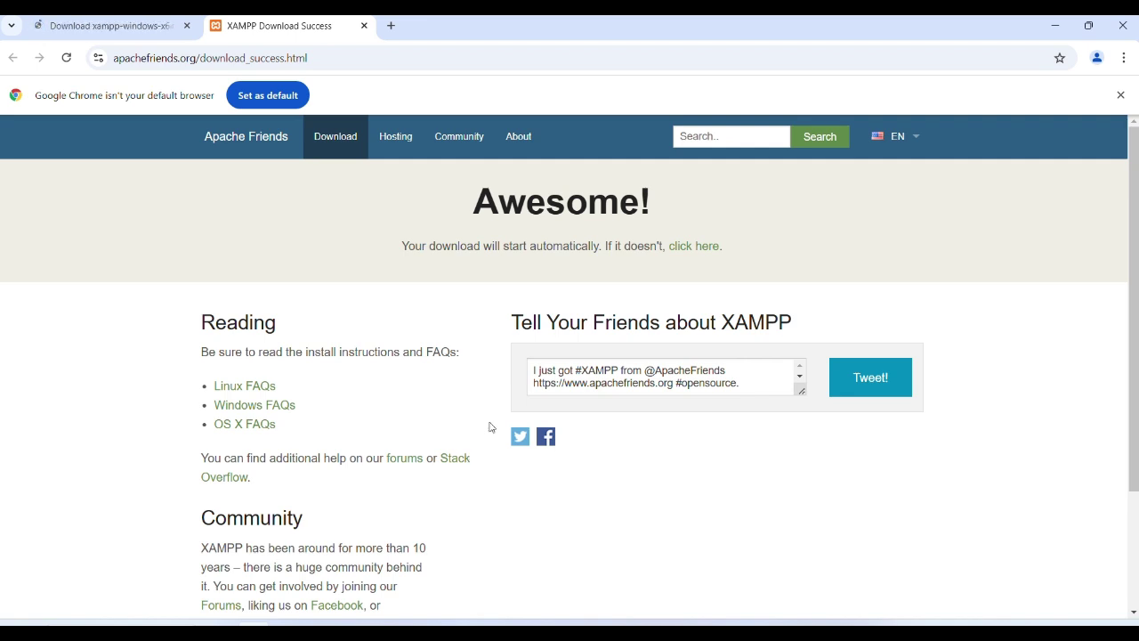
scroll(322, 399, "down", 2)
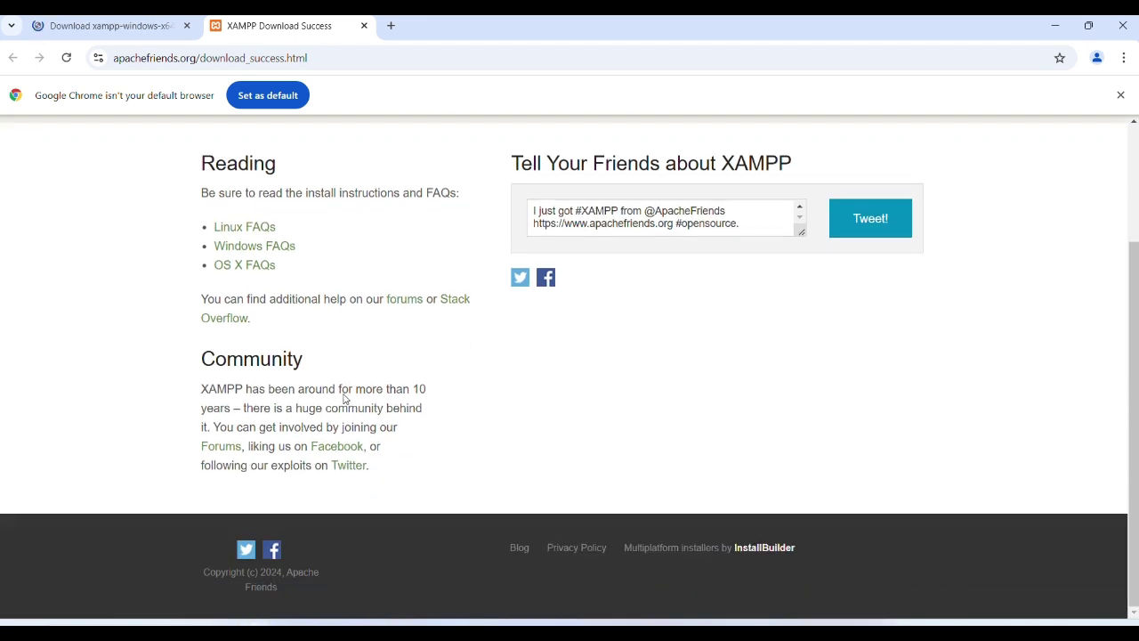
scroll(348, 398, "up", 2)
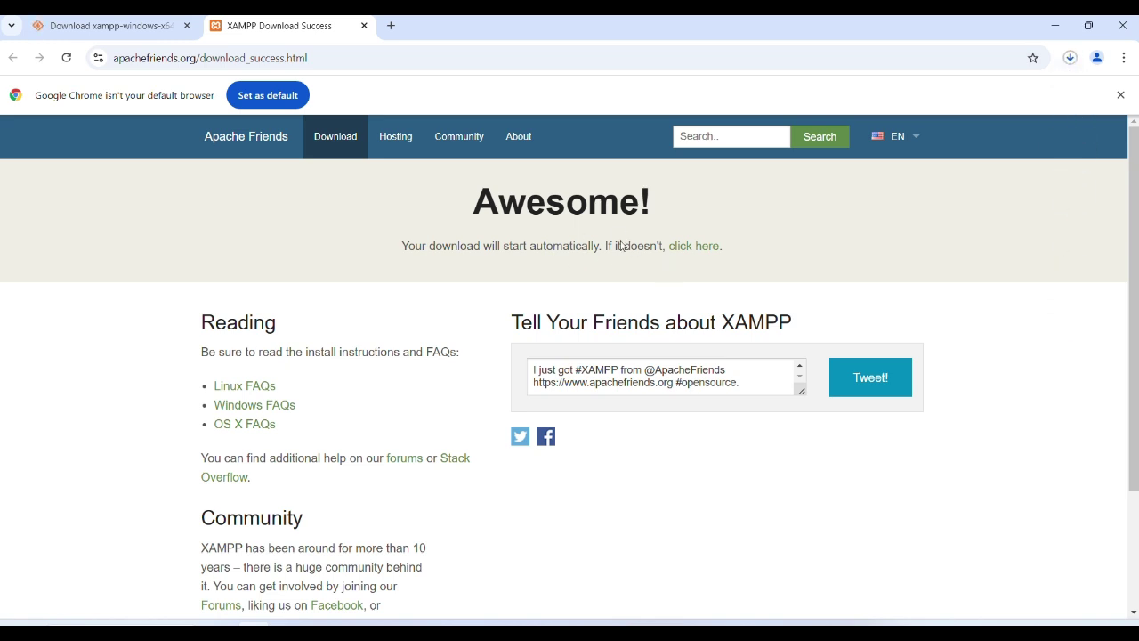
Step: Check the XAMPP installer's progress in the full download history and view its available download options
left_click(1071, 59)
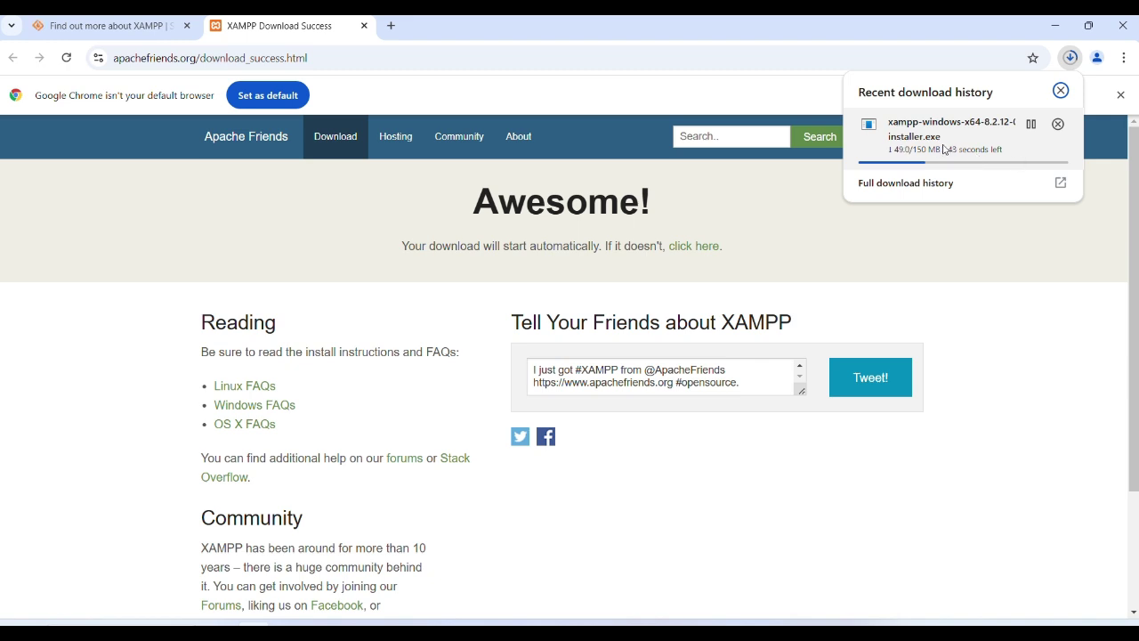
left_click(1126, 59)
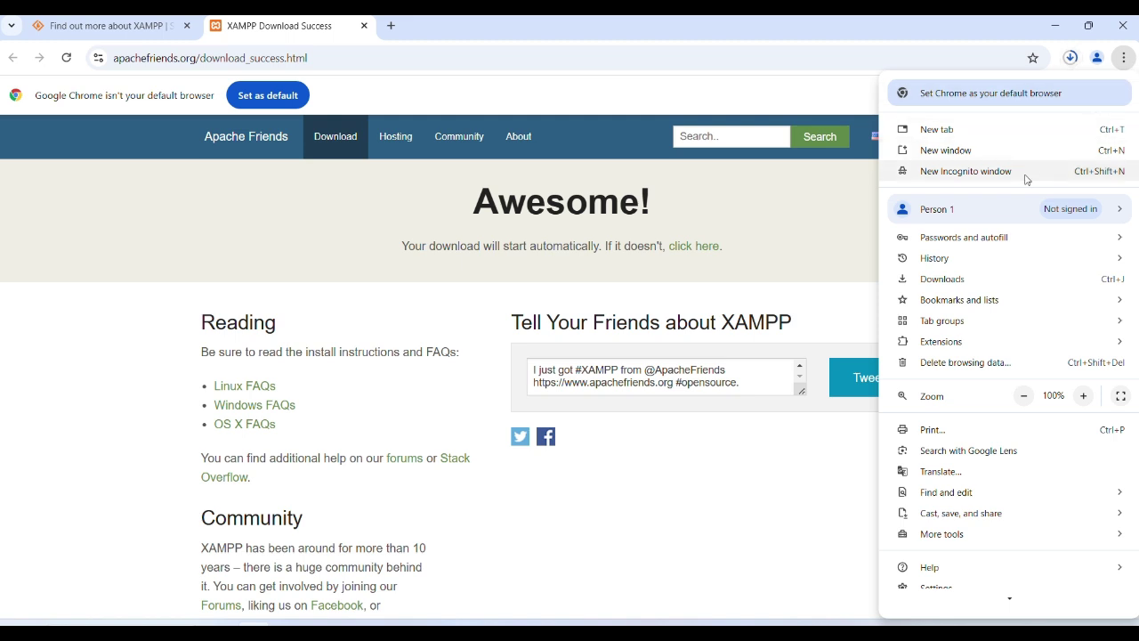
left_click(1004, 279)
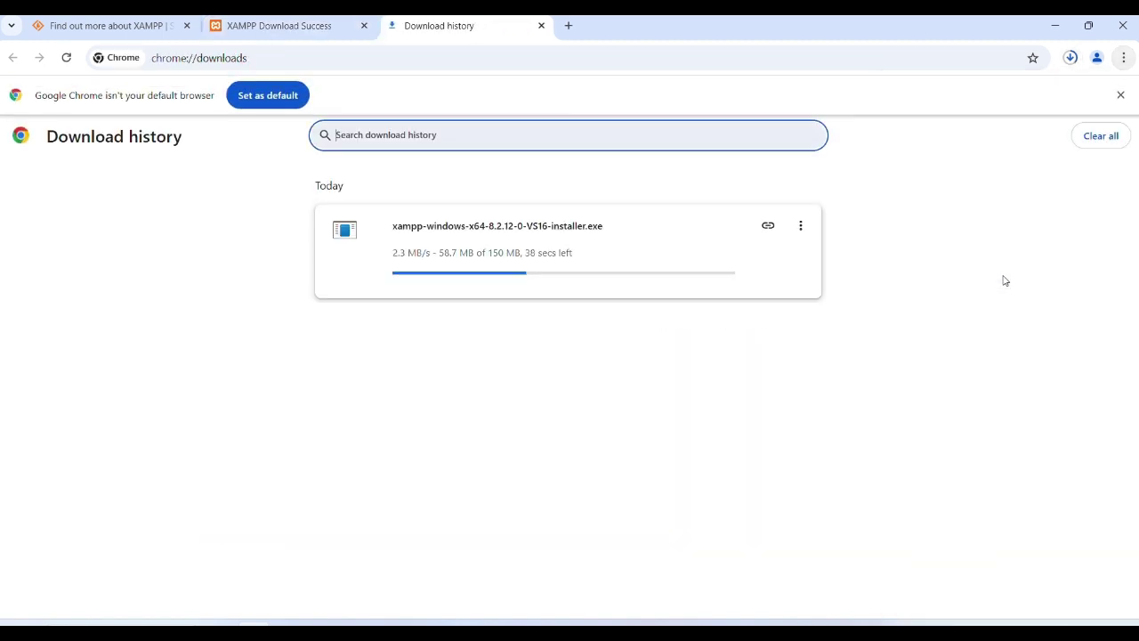
left_click(803, 228)
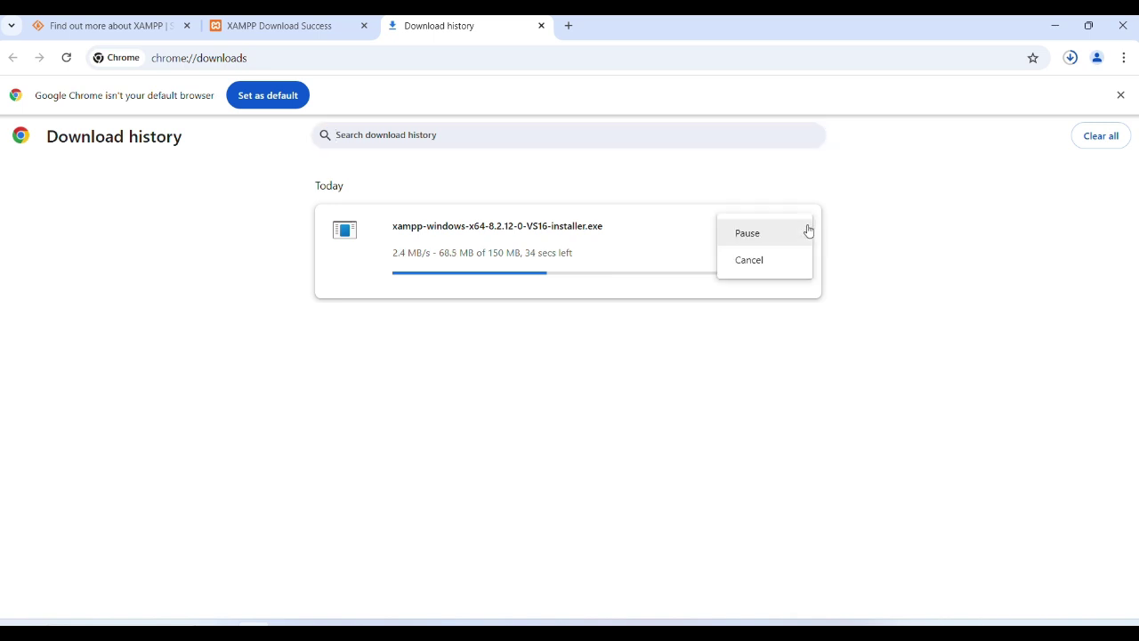
left_click(847, 265)
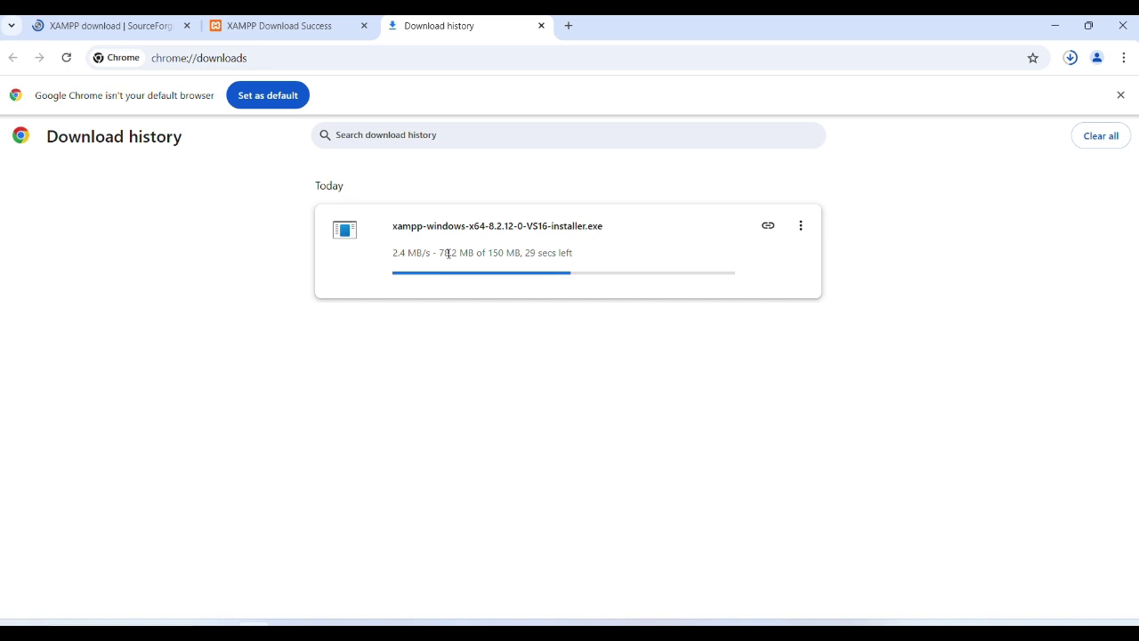
Step: Search Google for "brackets" in the SourceForge tab and open the brackets.io website
left_click(155, 21)
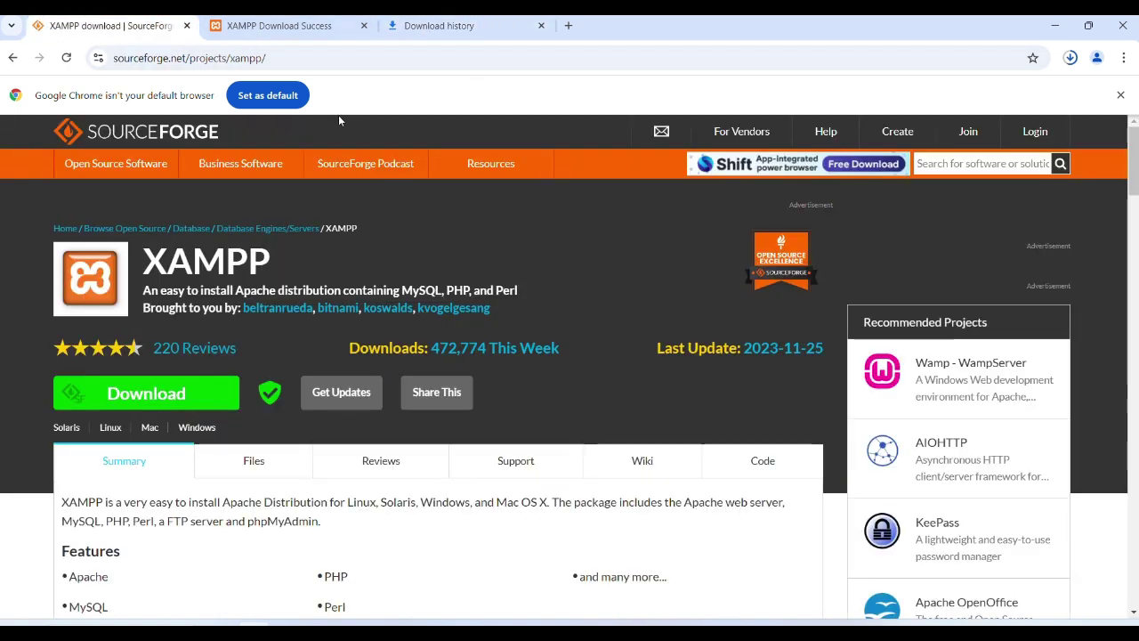
left_click(334, 61)
key("ctrl+a")
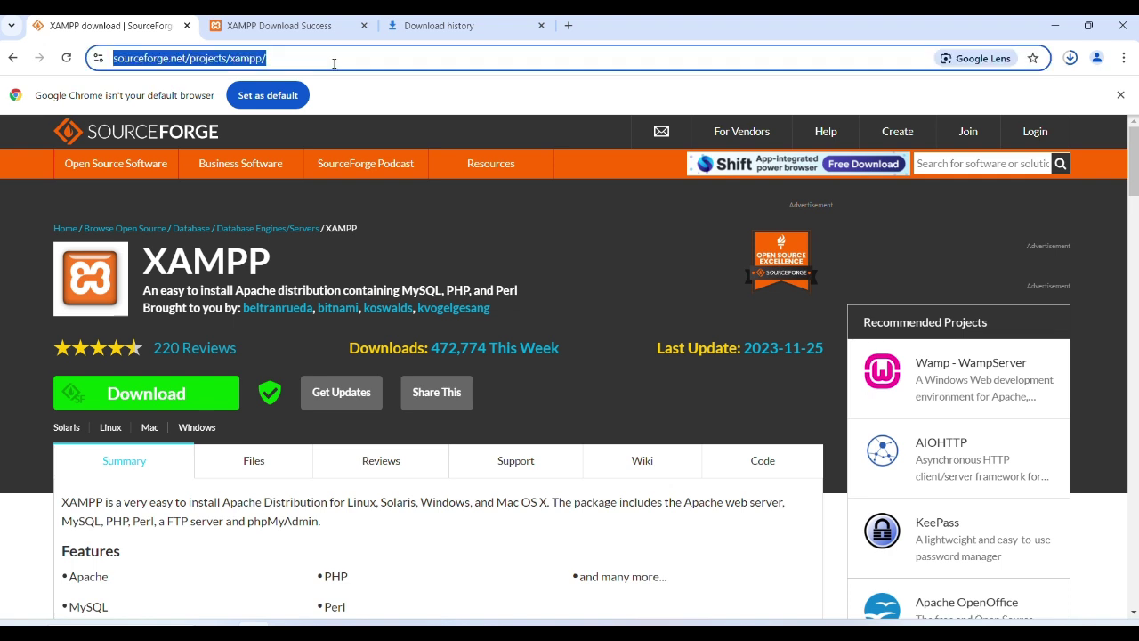
type("brack")
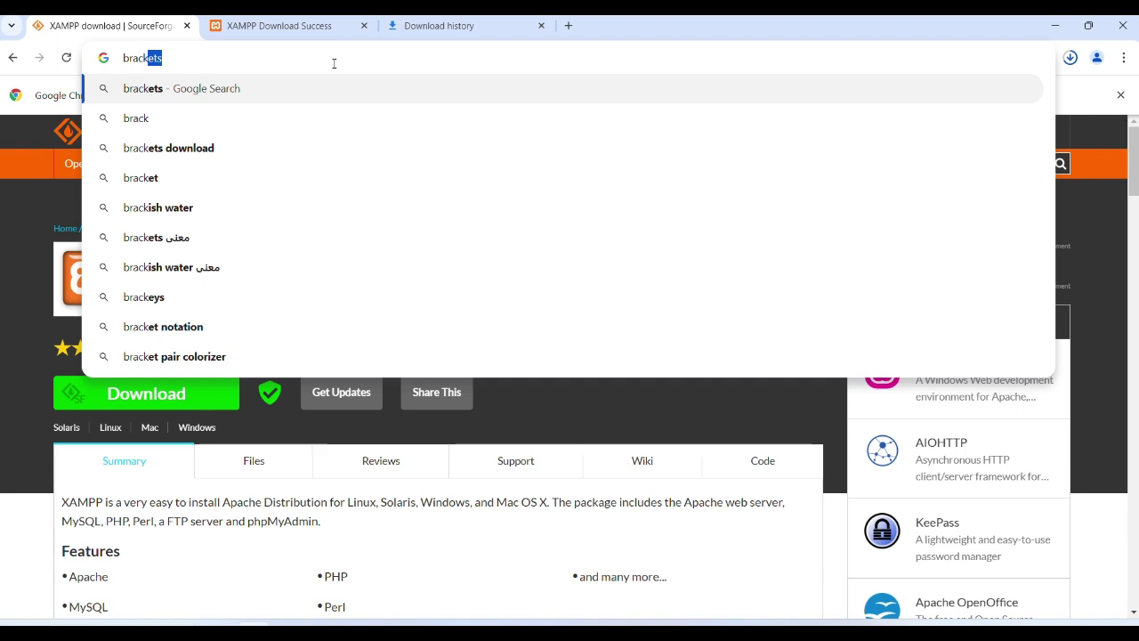
key("Down")
key("Up")
key("Return")
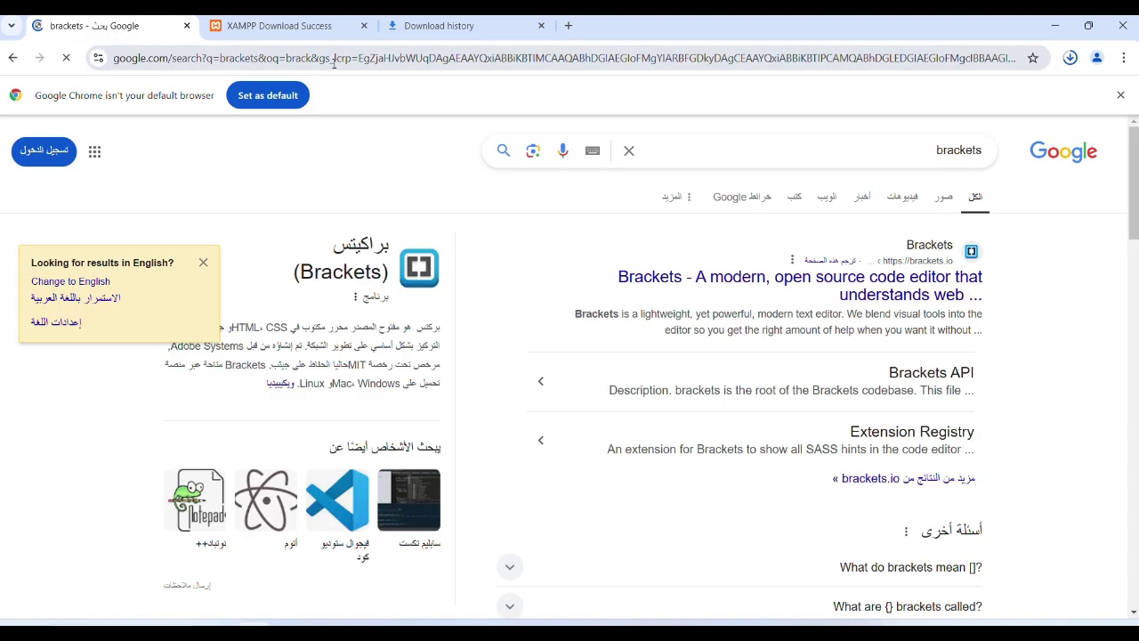
left_click(739, 277)
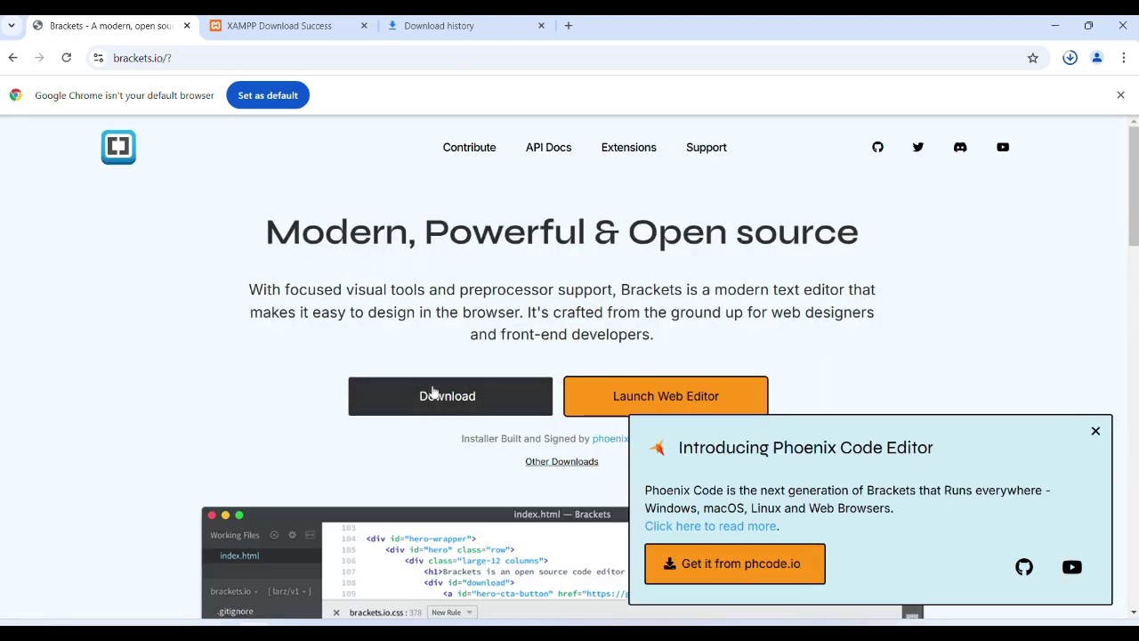
Step: Download the Brackets 2.2.1 installer and check it in the recent downloads
scroll(449, 400, "down", 2)
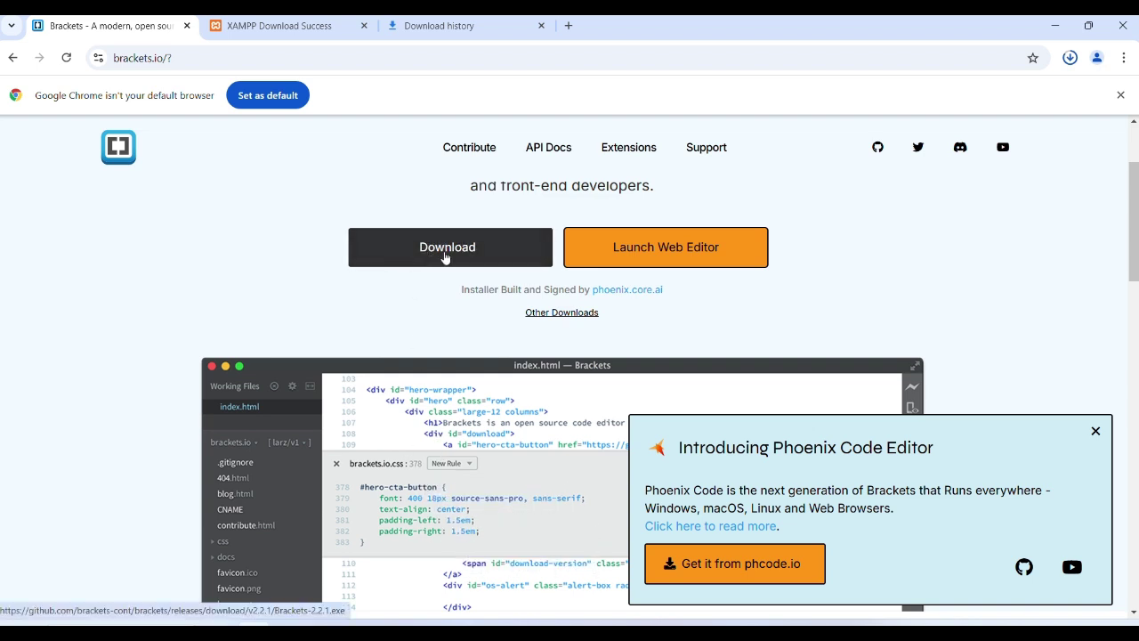
left_click(445, 258)
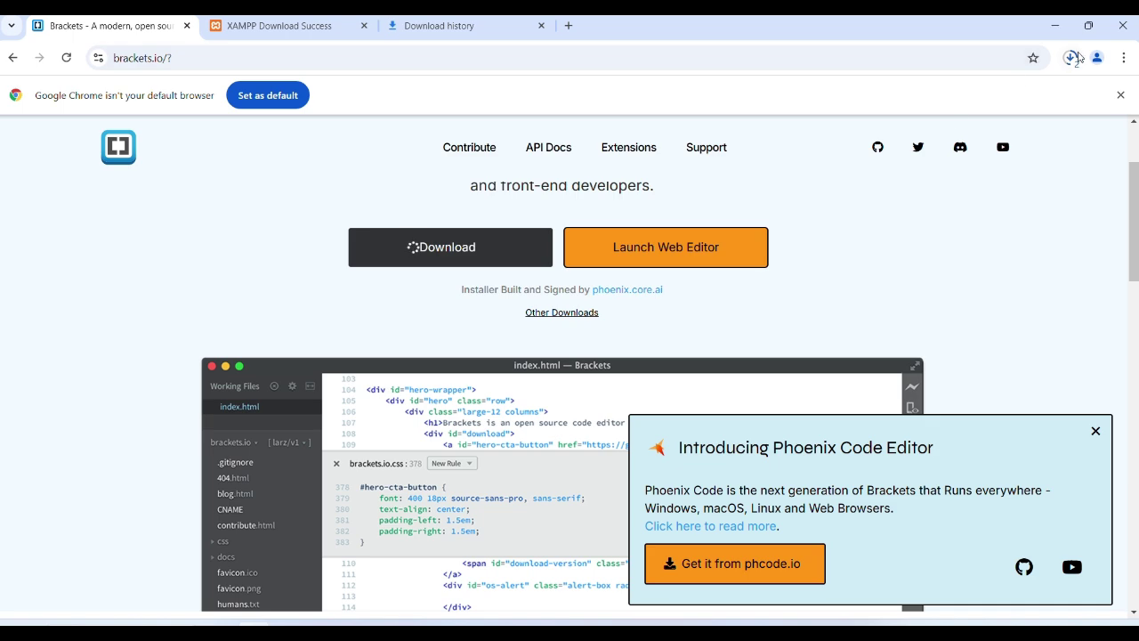
left_click(1073, 58)
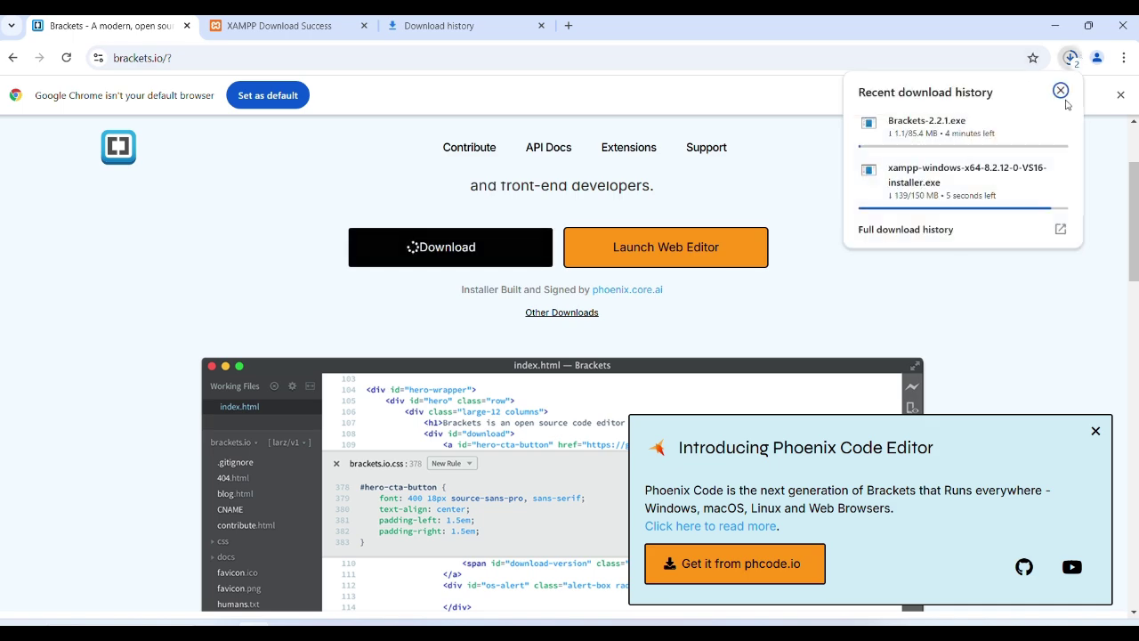
Step: Close the XAMPP Download Success page and search Google for "vscode" in the Brackets tab
left_click(233, 25)
left_click(363, 26)
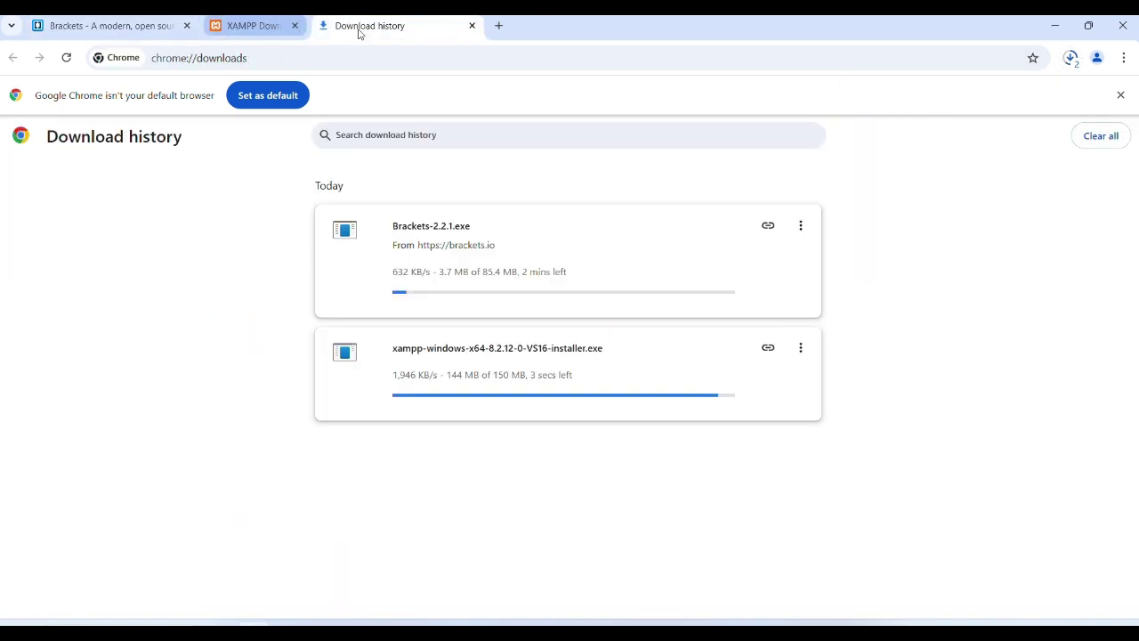
left_click(160, 34)
left_click(274, 64)
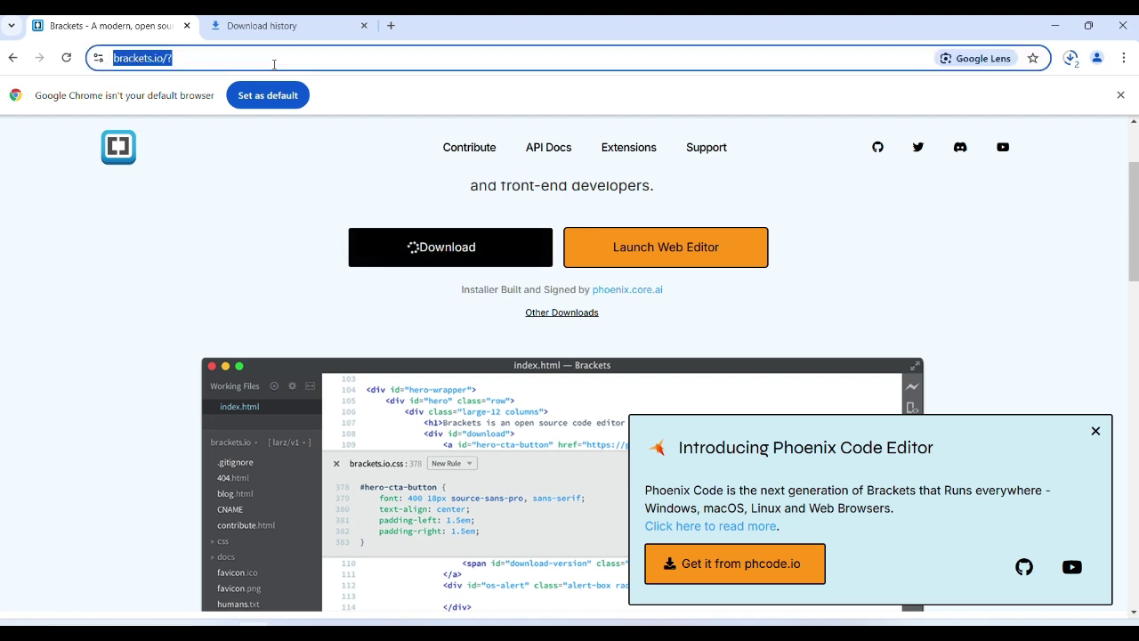
type("vs")
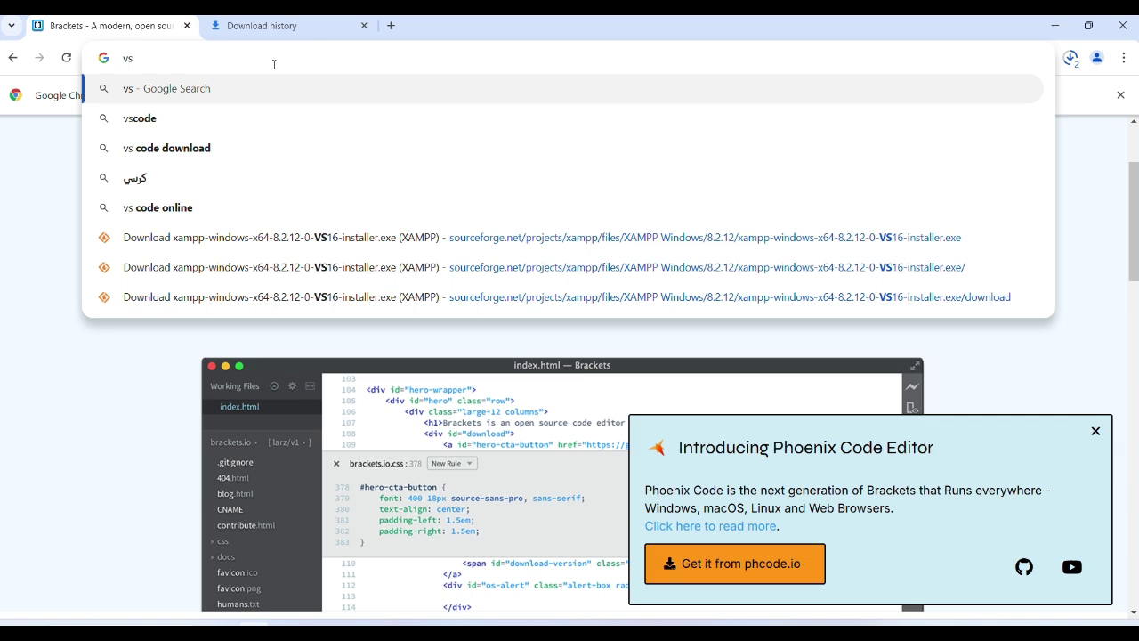
key("Down")
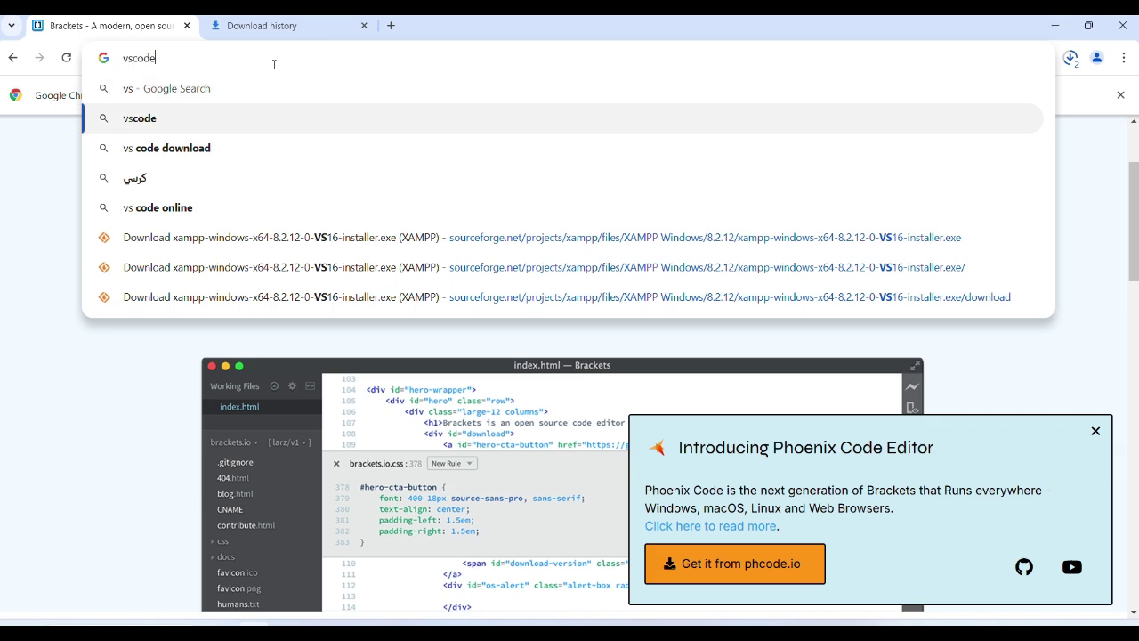
key("Return")
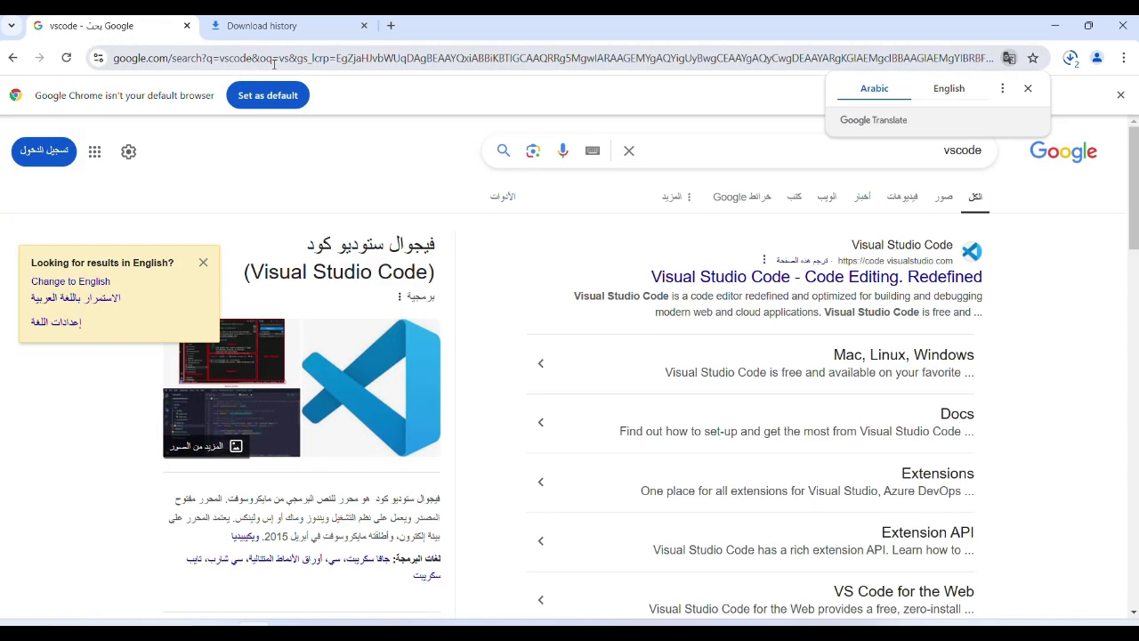
Step: Repeat the "vscode" search from the results page and open the Visual Studio Code website
double_click(688, 150)
type("vscode")
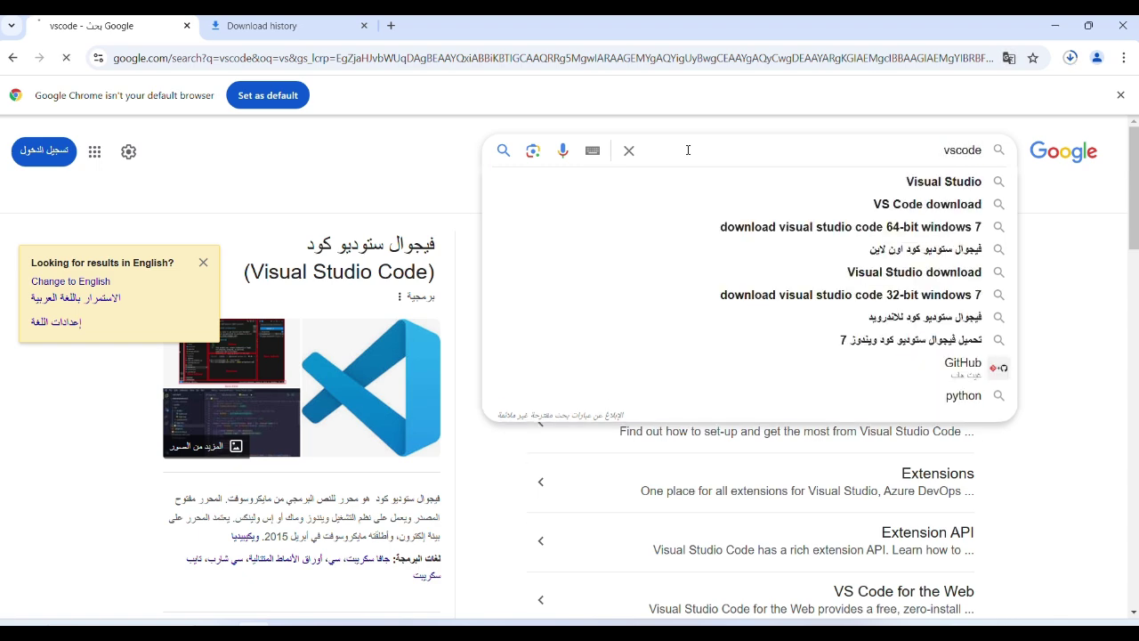
key("Return")
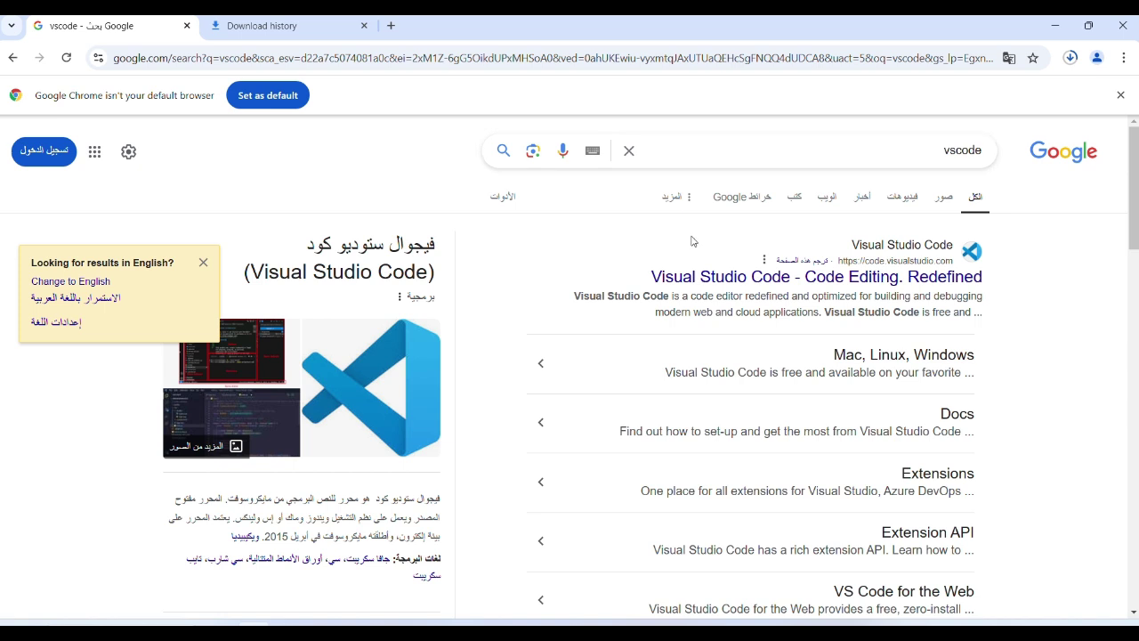
left_click(724, 285)
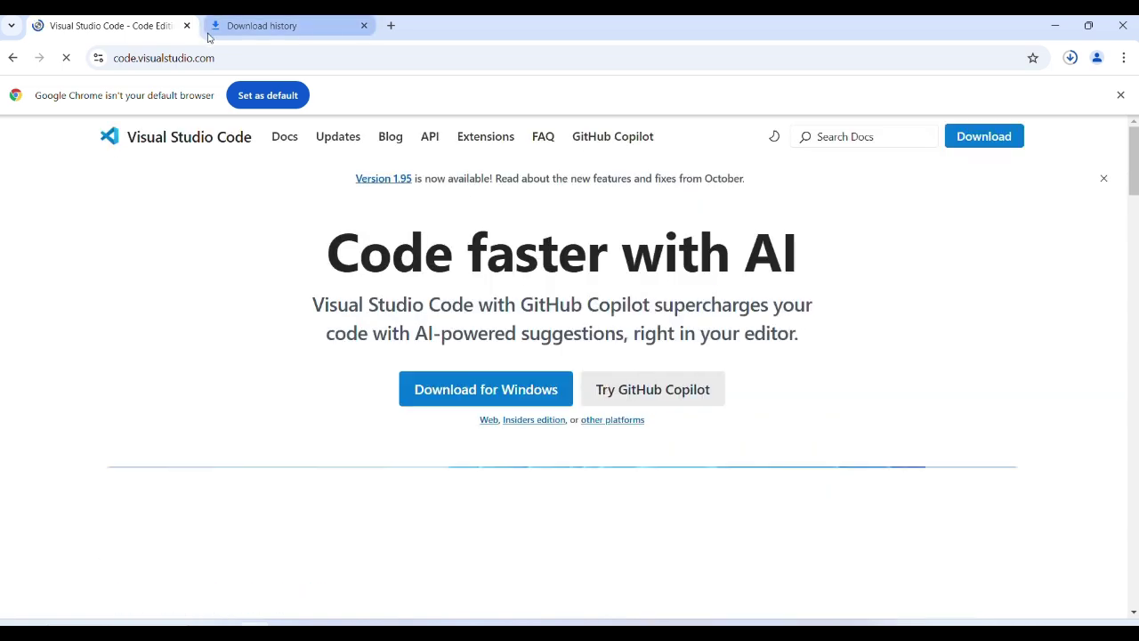
Step: Download Visual Studio Code for Windows and pause the Brackets-2.2.1.exe download
left_click(487, 389)
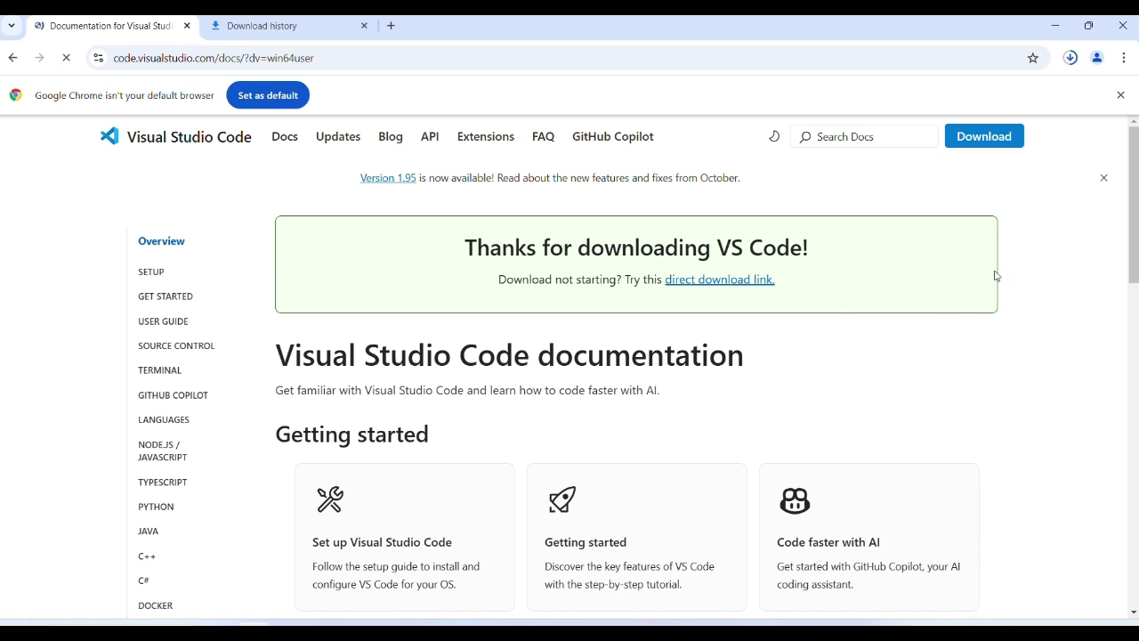
left_click(1069, 60)
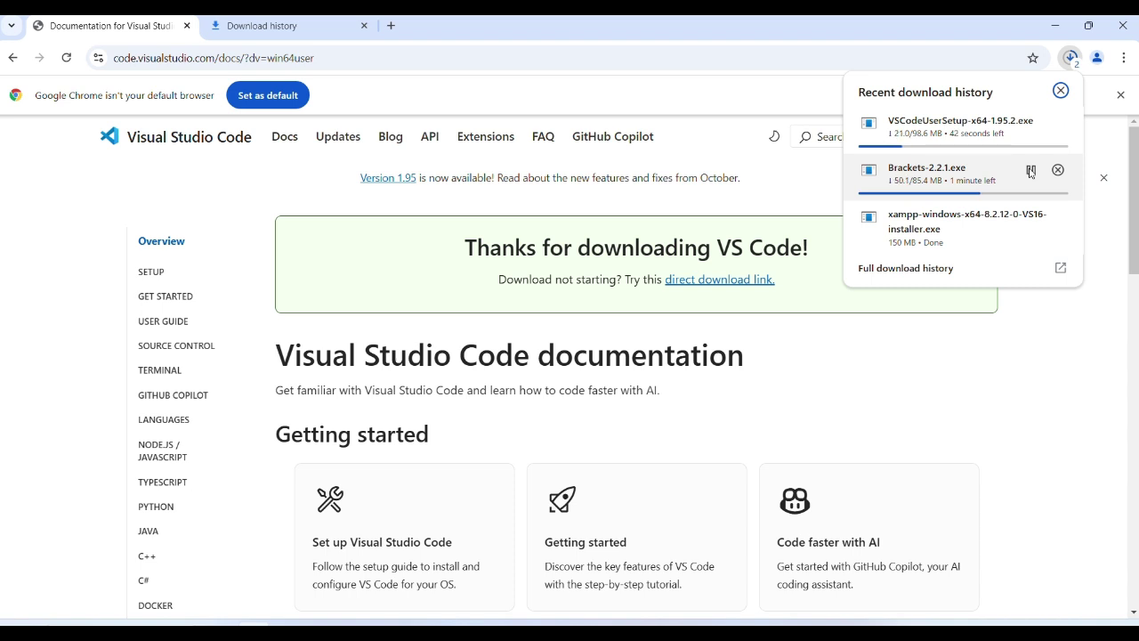
left_click(1031, 171)
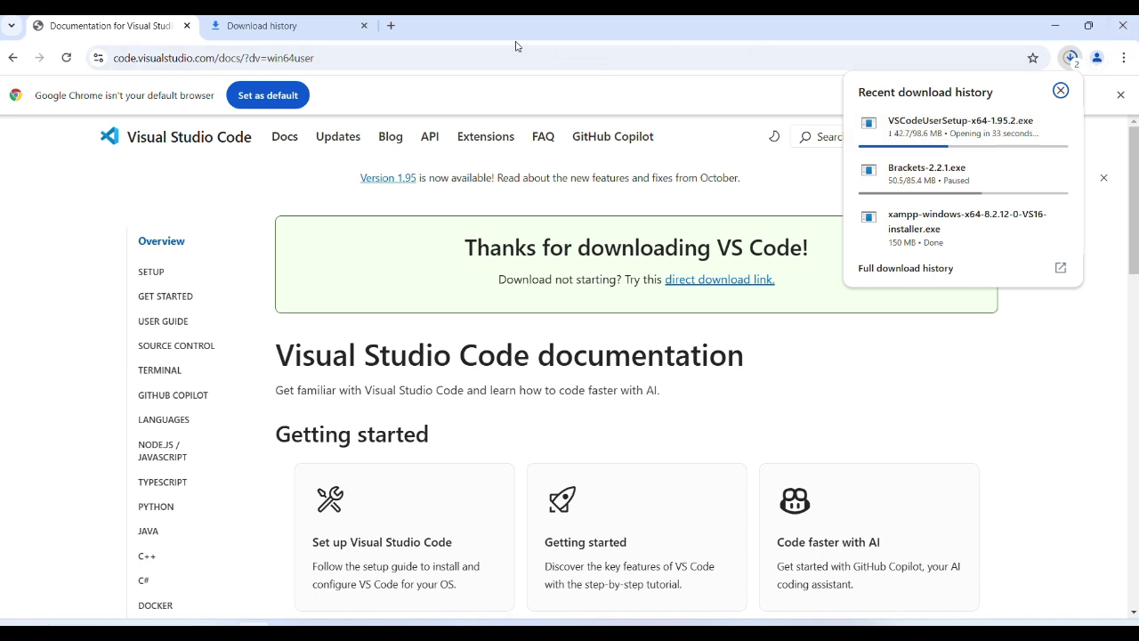
Step: Show the downloaded XAMPP installer in its folder from the download history and enlarge the folder window
left_click(300, 27)
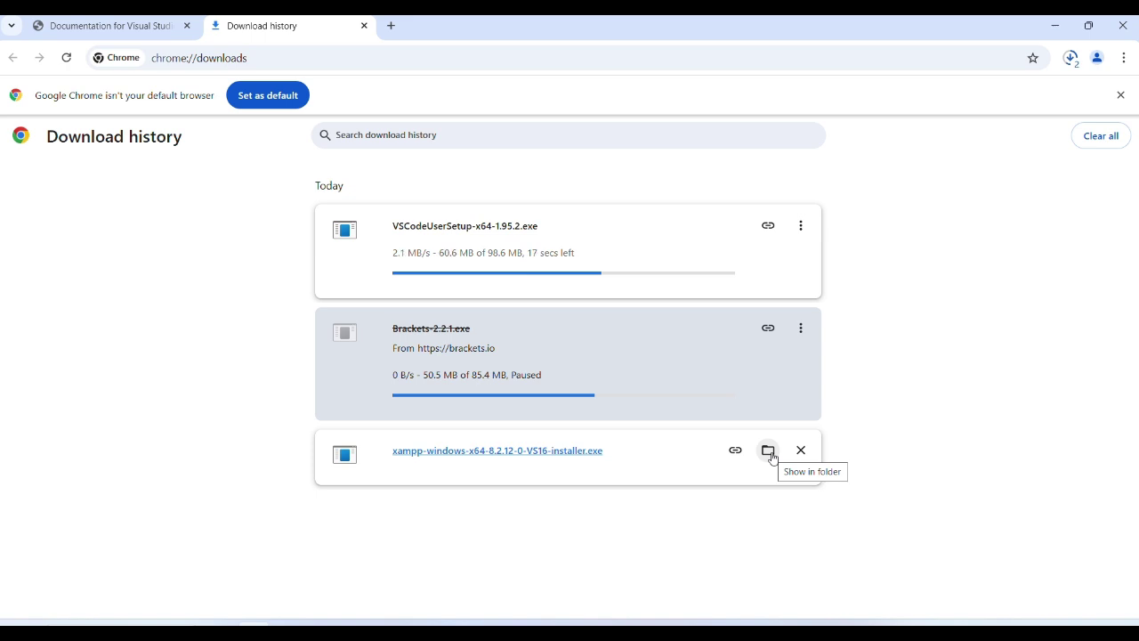
left_click(769, 451)
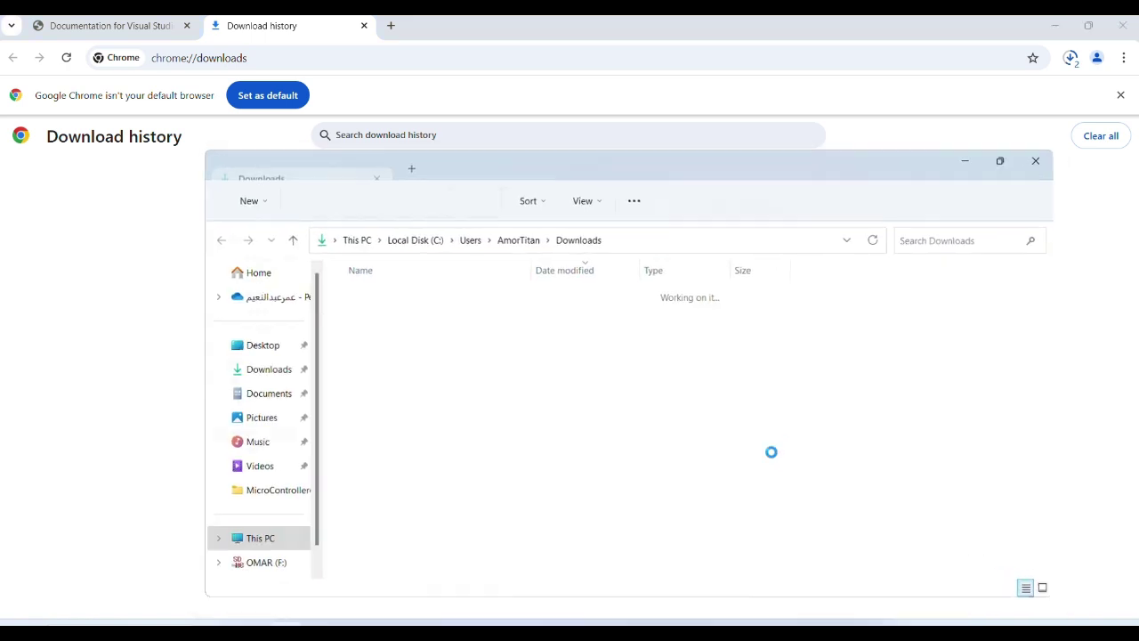
left_click(272, 295)
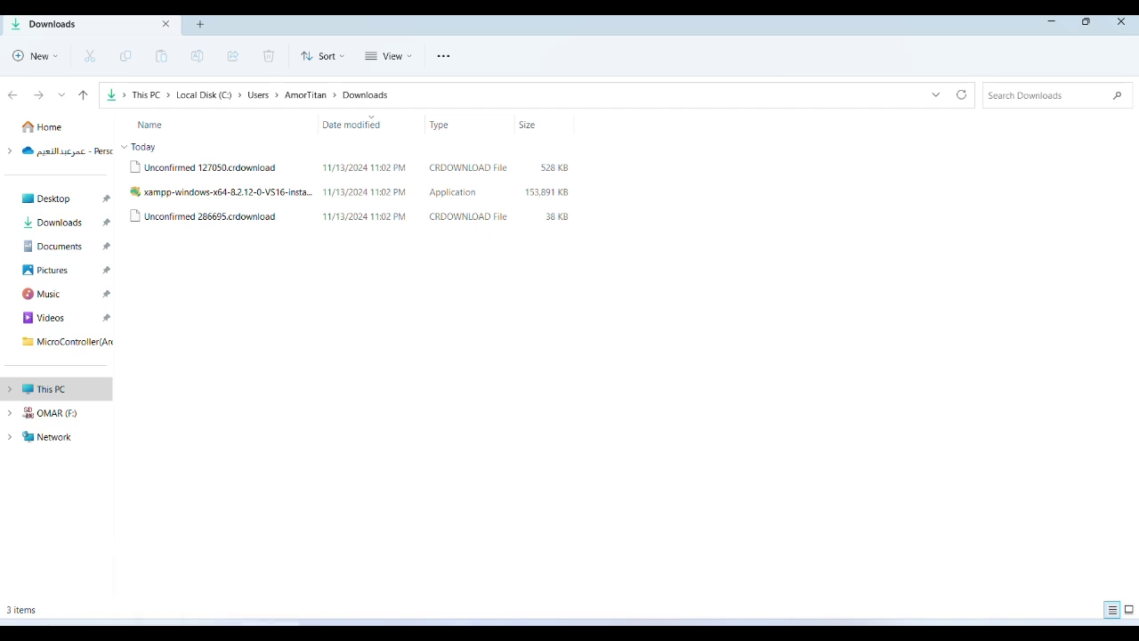
Step: Accept the Visual Studio Code license agreement and keep the default destination folder for the installation
key("alt+Tab")
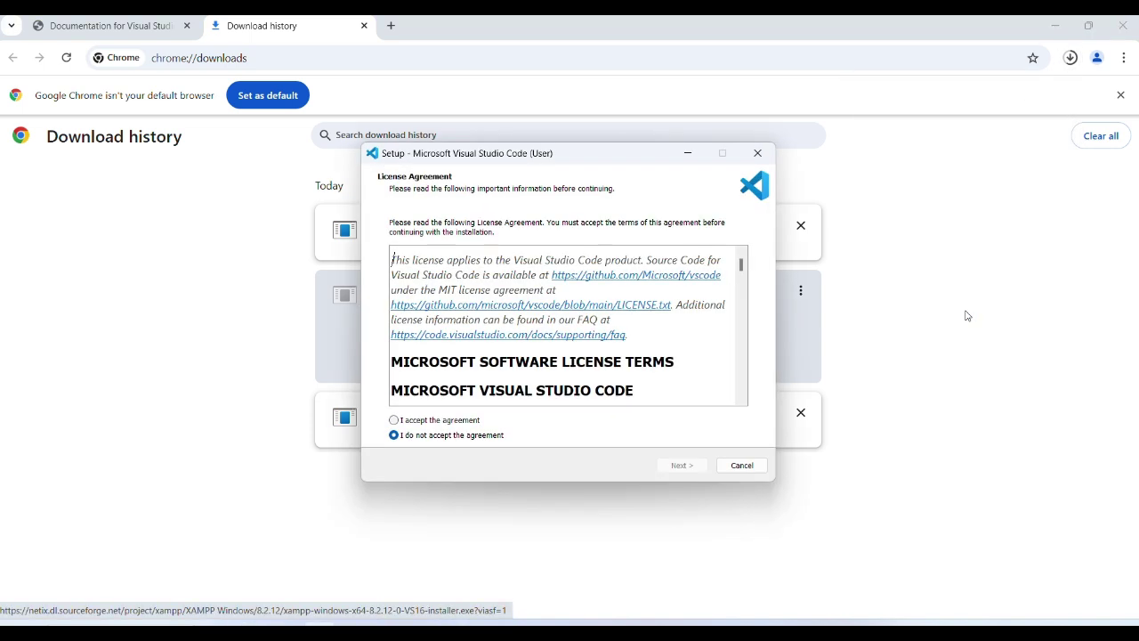
left_click_drag(446, 155, 655, 130)
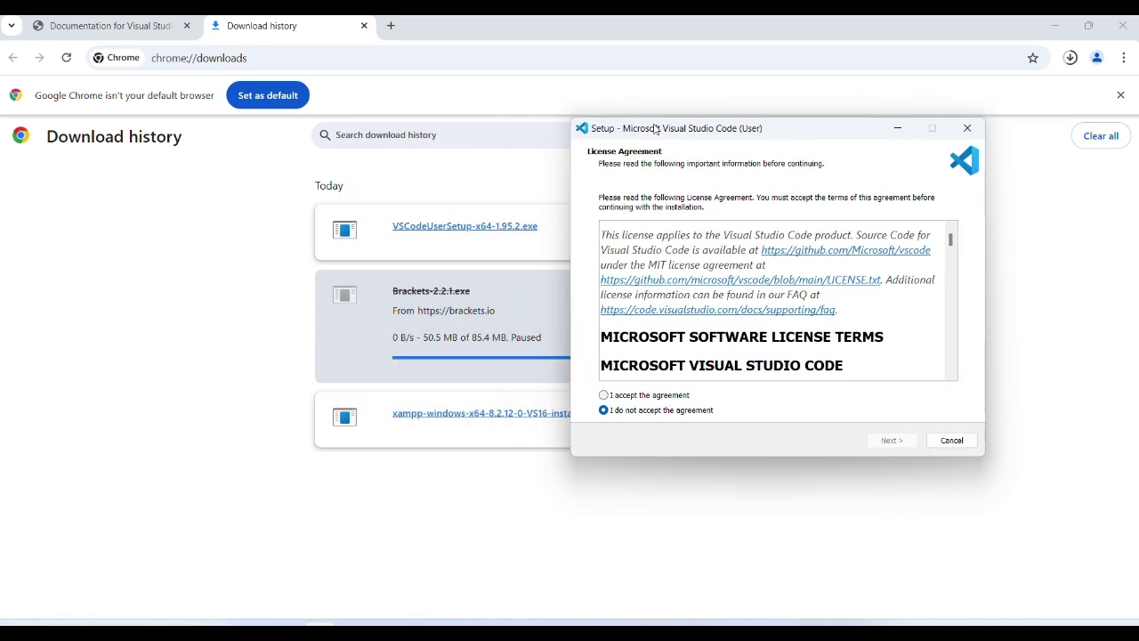
left_click(638, 400)
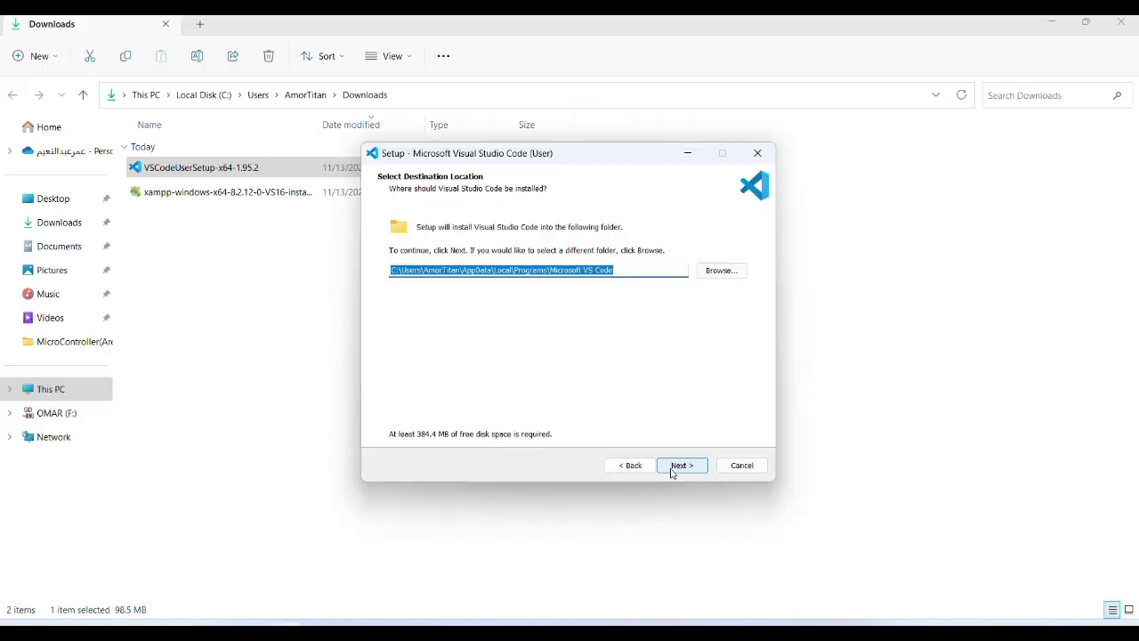
left_click(630, 267)
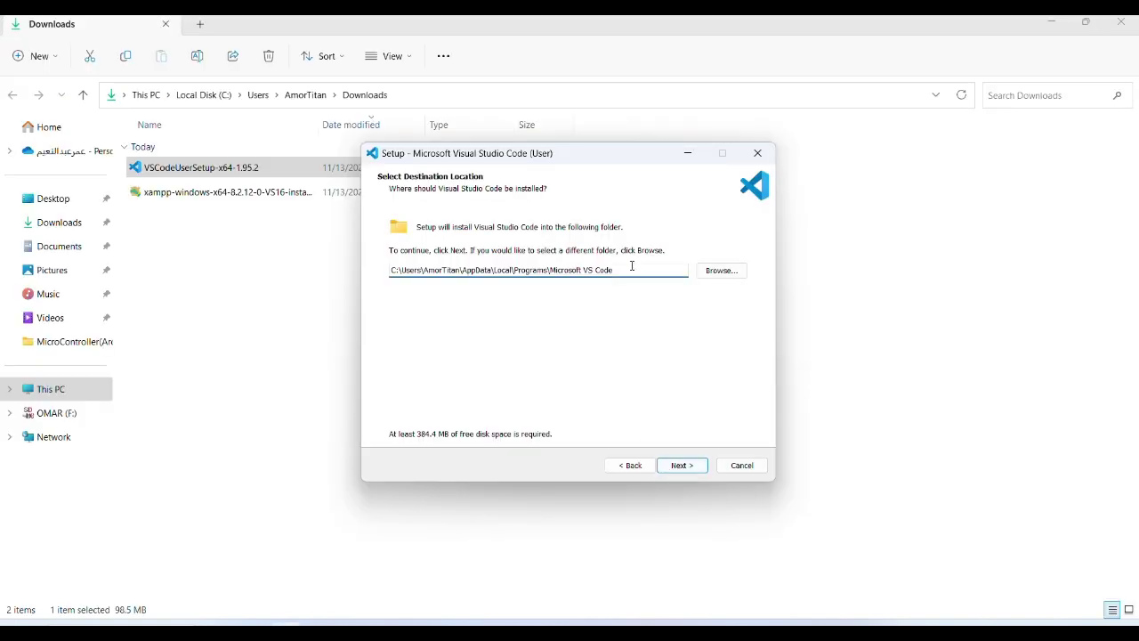
left_click_drag(643, 270, 362, 329)
left_click(685, 467)
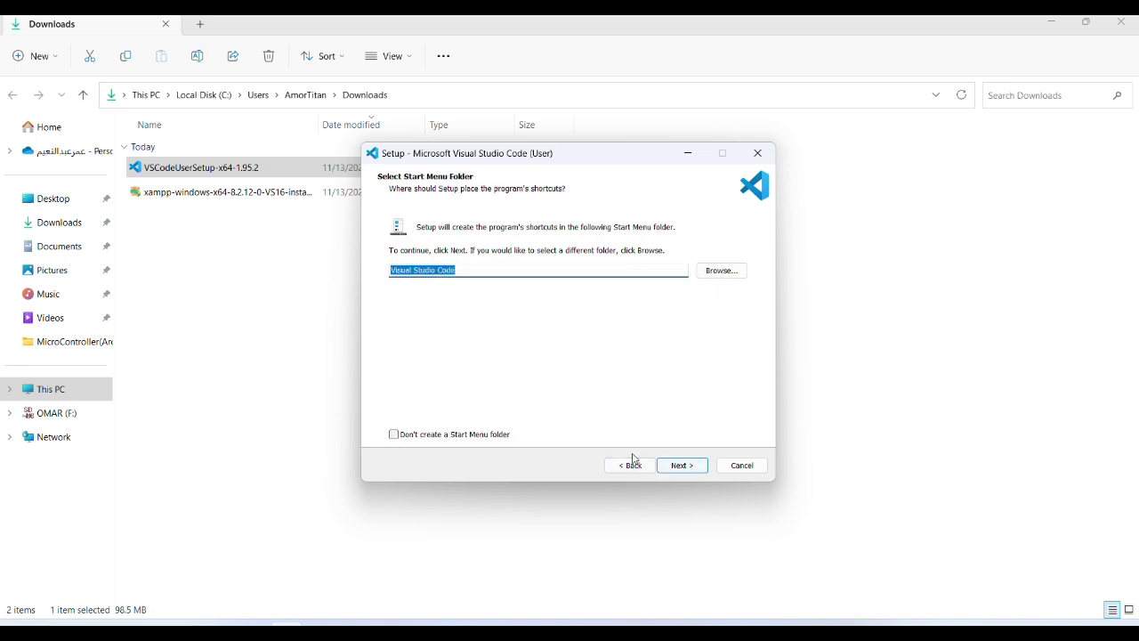
Step: Keep the default Start Menu folder, enable the desktop icon and both "Open with Code" actions, and start the Visual Studio Code installation
left_click(685, 466)
left_click(452, 273)
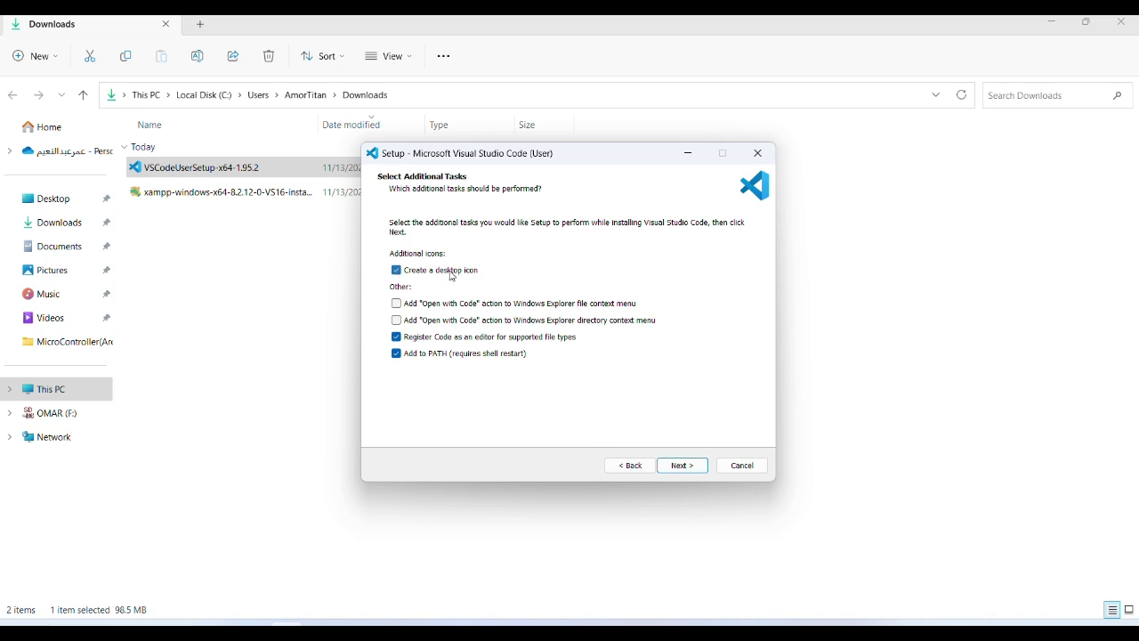
left_click(449, 306)
left_click(450, 323)
left_click(682, 469)
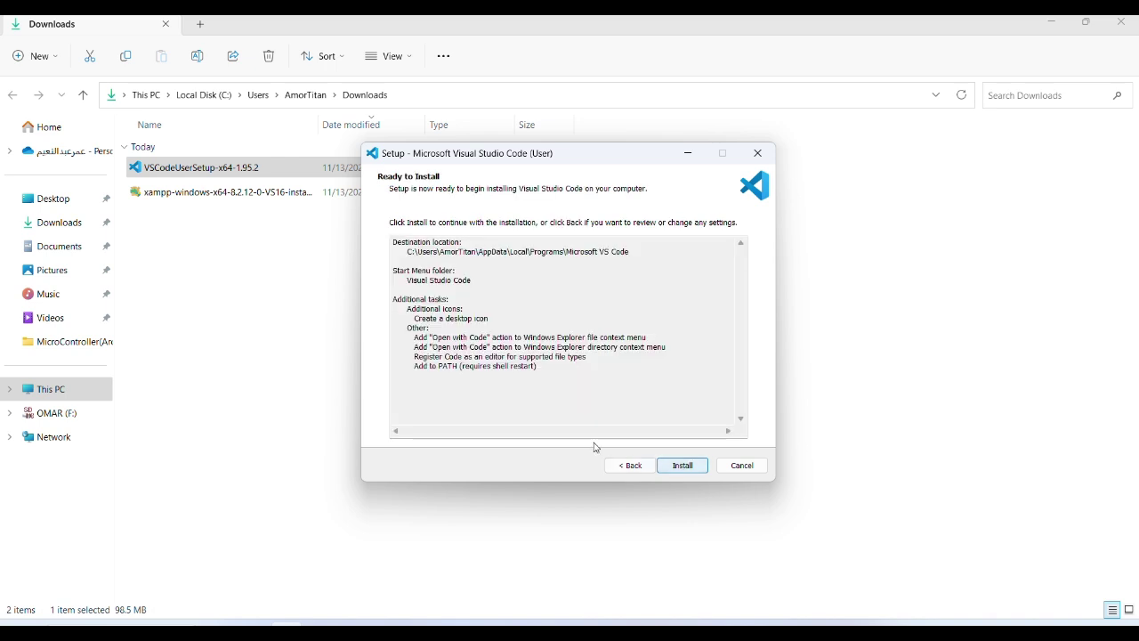
left_click(672, 466)
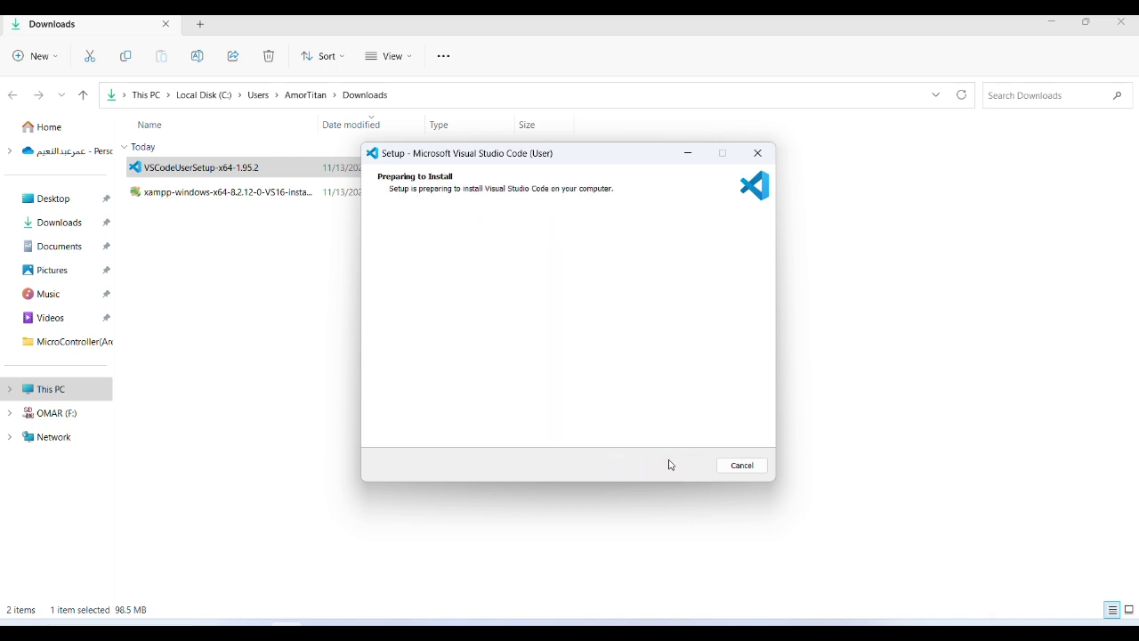
Step: Close the Downloads window and the advertisement pop-up, and finish the setup wizard with Launch Visual Studio Code enabled
left_click(1110, 24)
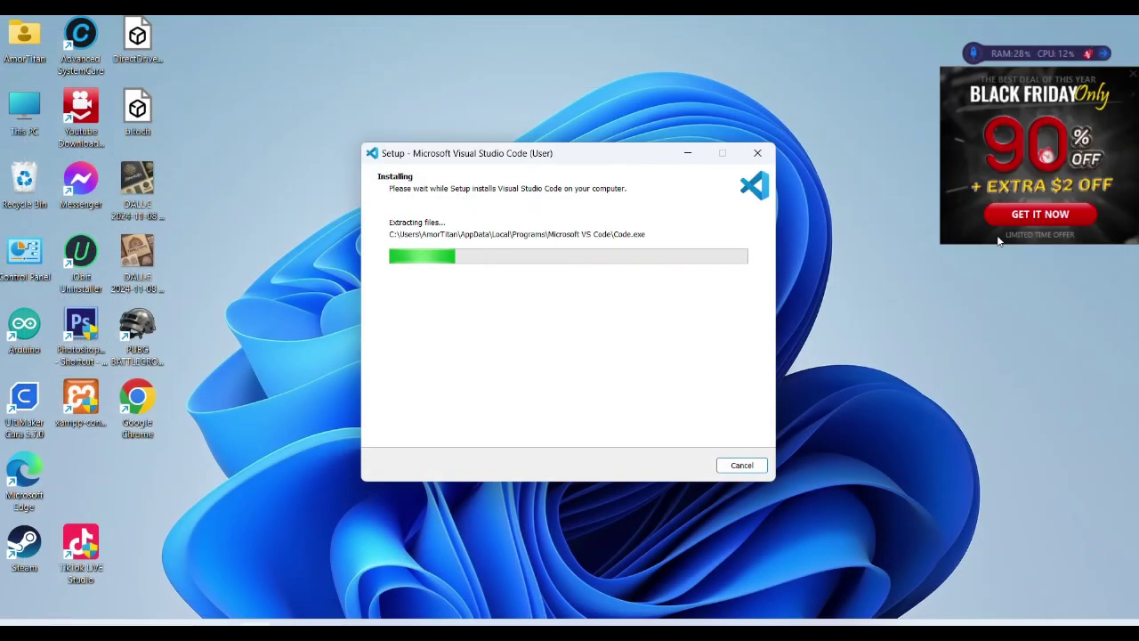
left_click(1133, 76)
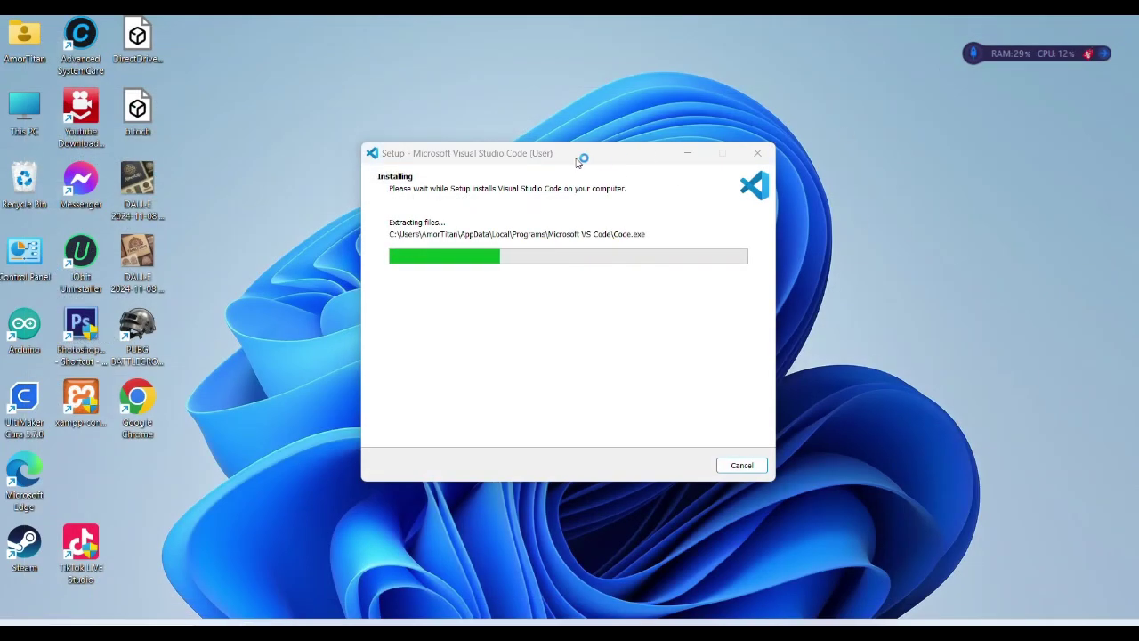
left_click_drag(582, 160, 763, 160)
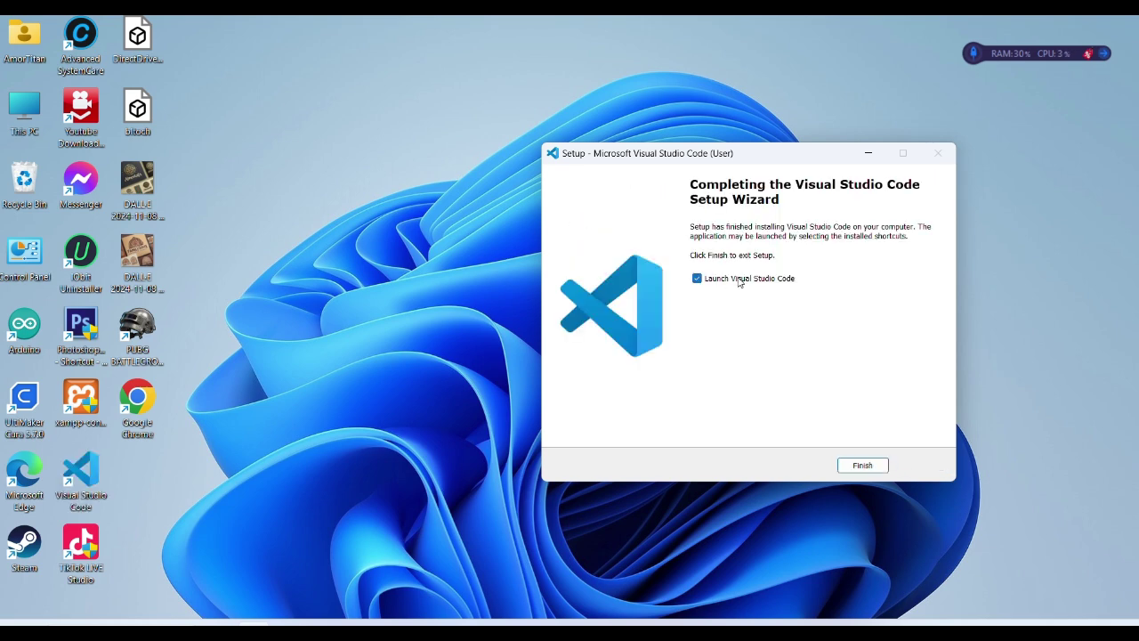
left_click(862, 466)
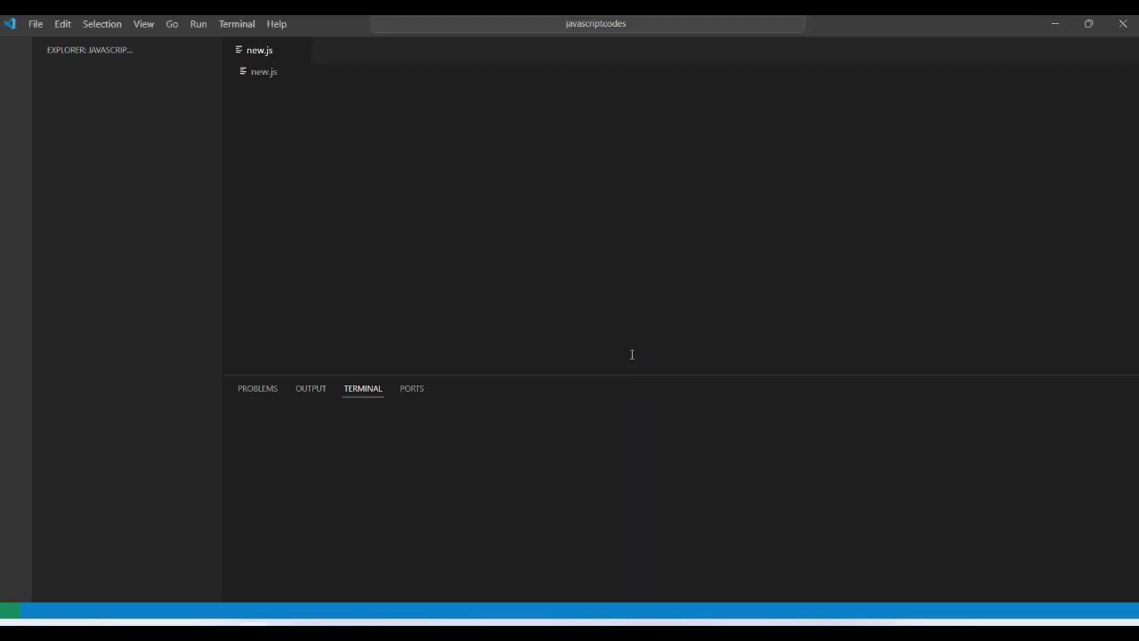
Step: Close the new.js file and the terminal panel to clear the Visual Studio Code workspace
scroll(449, 244, "up", 8)
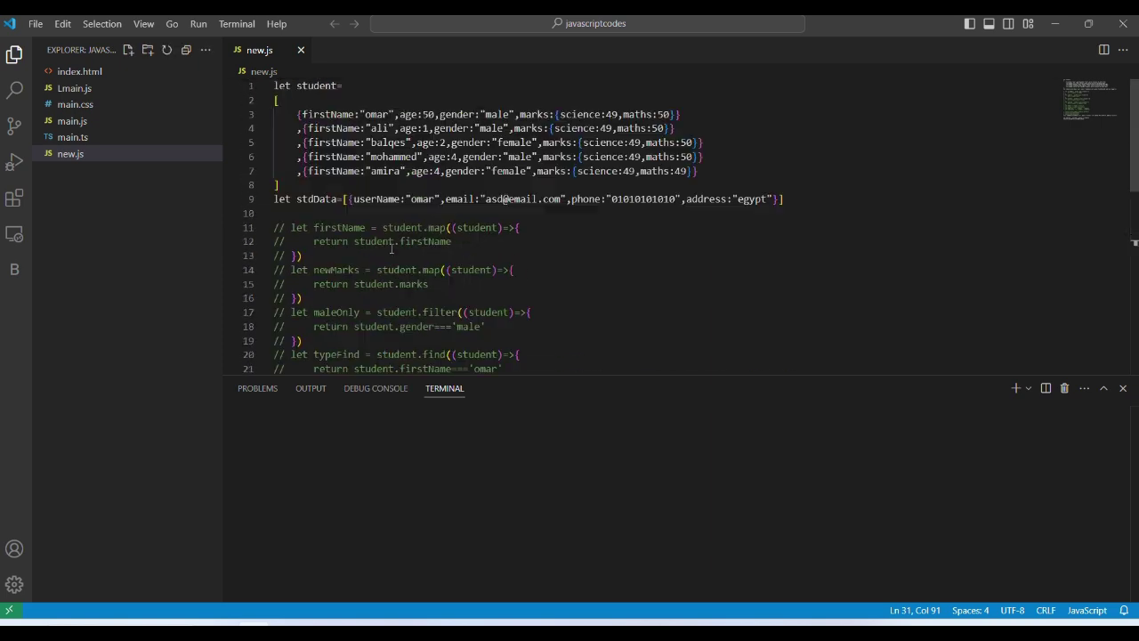
left_click(301, 50)
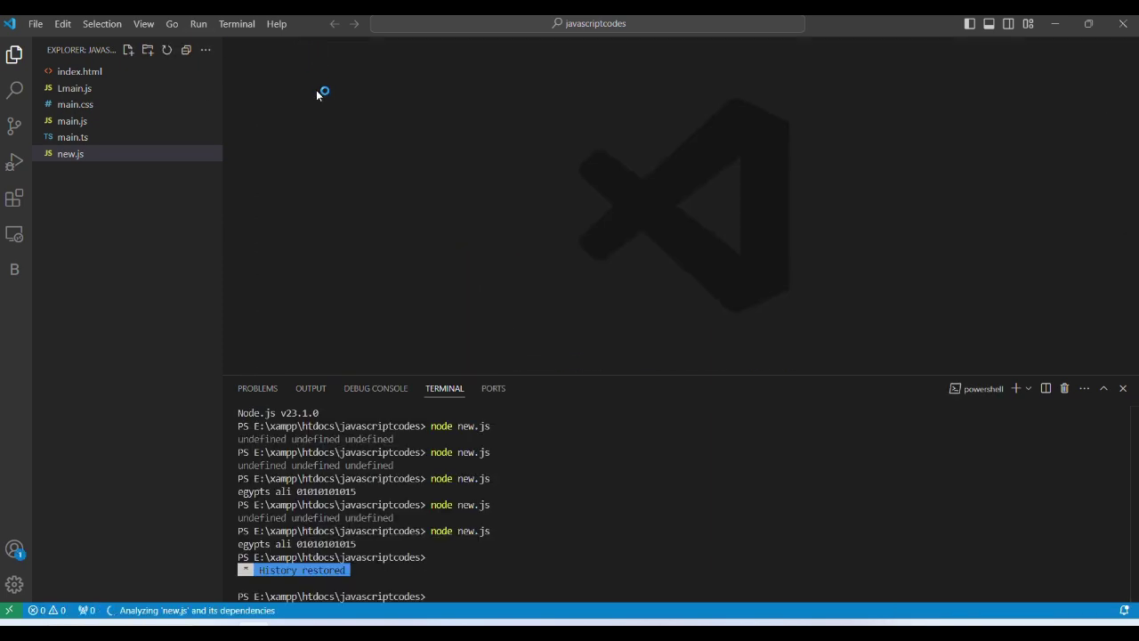
left_click(38, 34)
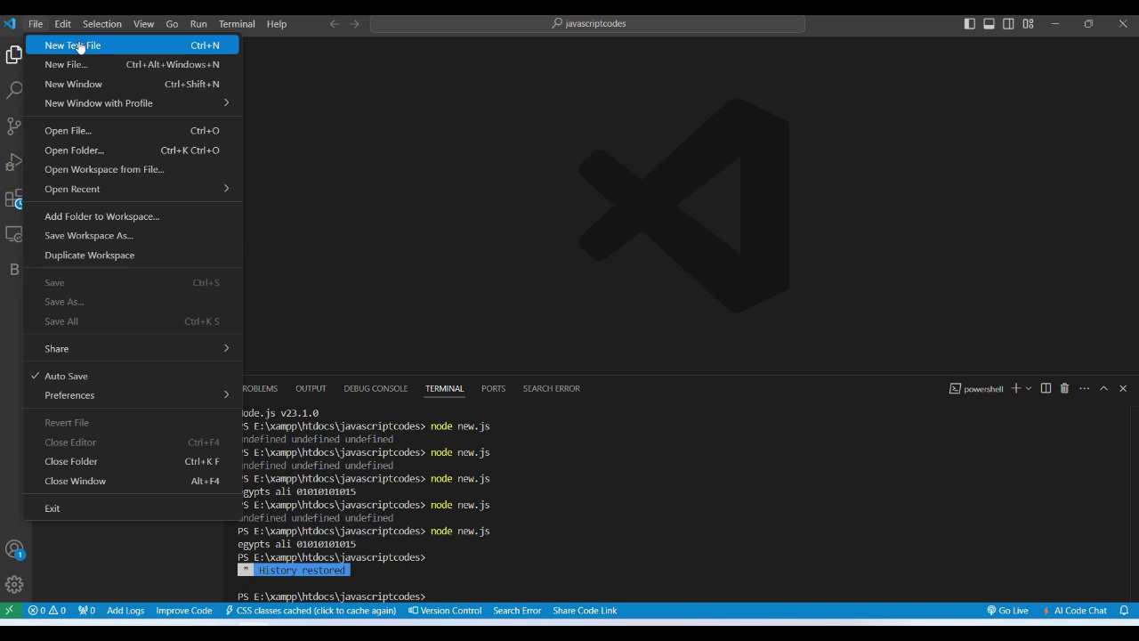
key("Escape")
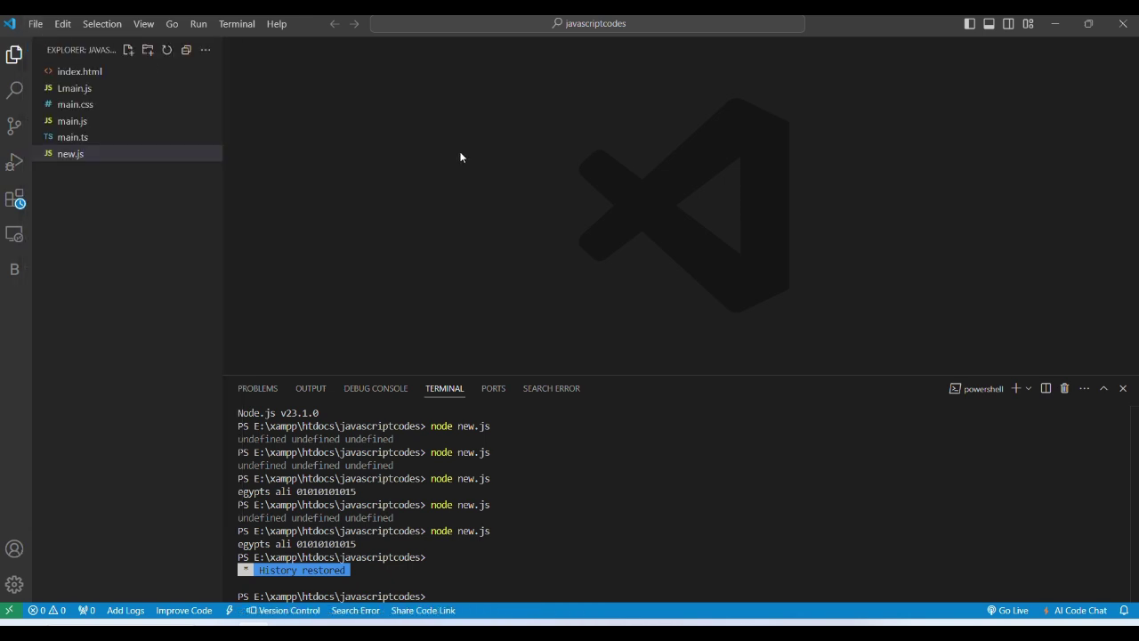
left_click(1123, 388)
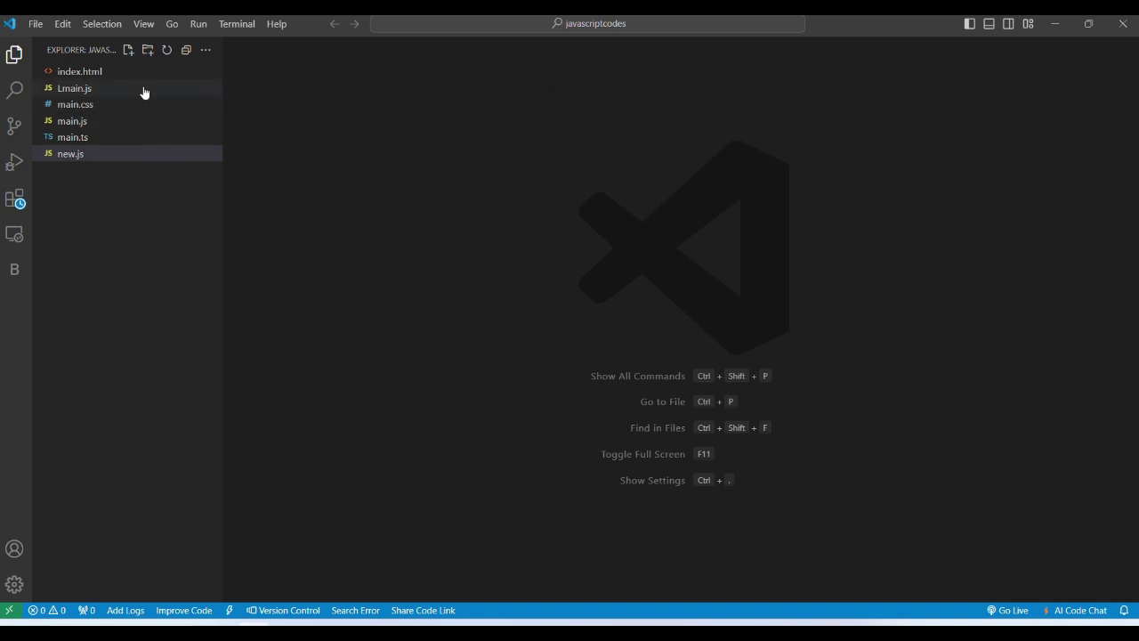
Step: Start opening a folder and create a new folder named dictionary on the Desktop from the folder picker
left_click(36, 23)
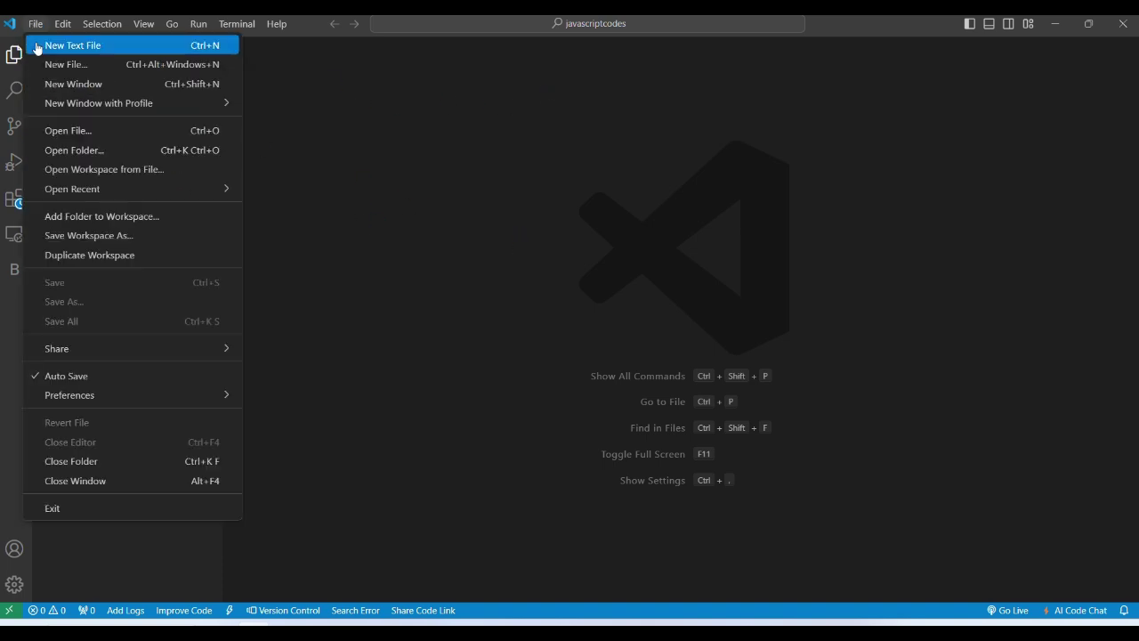
left_click(69, 150)
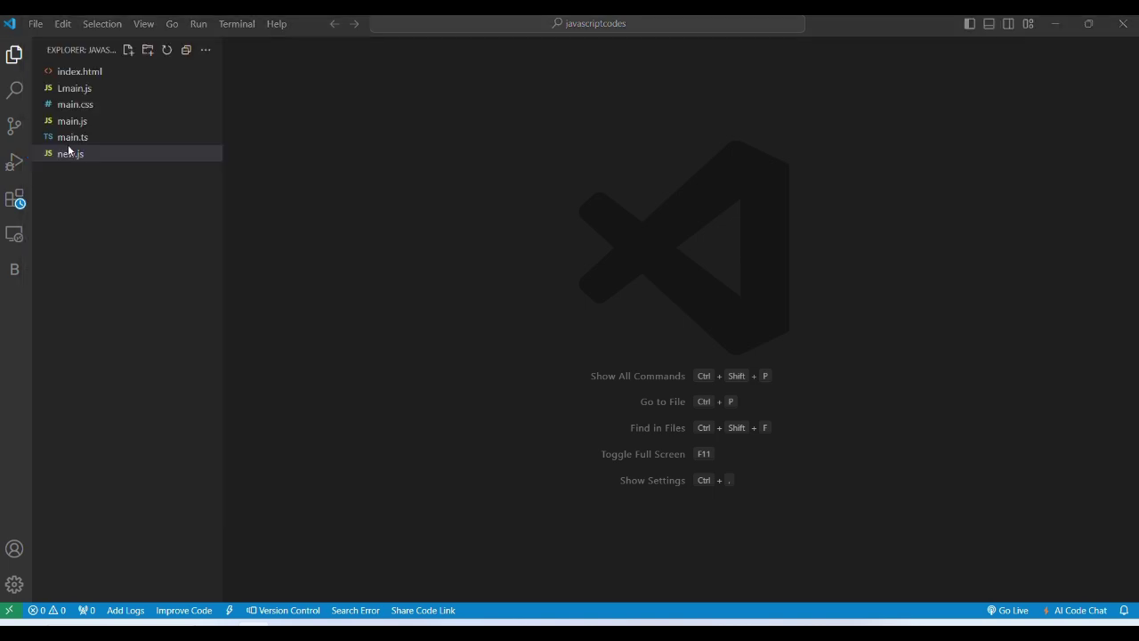
scroll(51, 223, "down", 1)
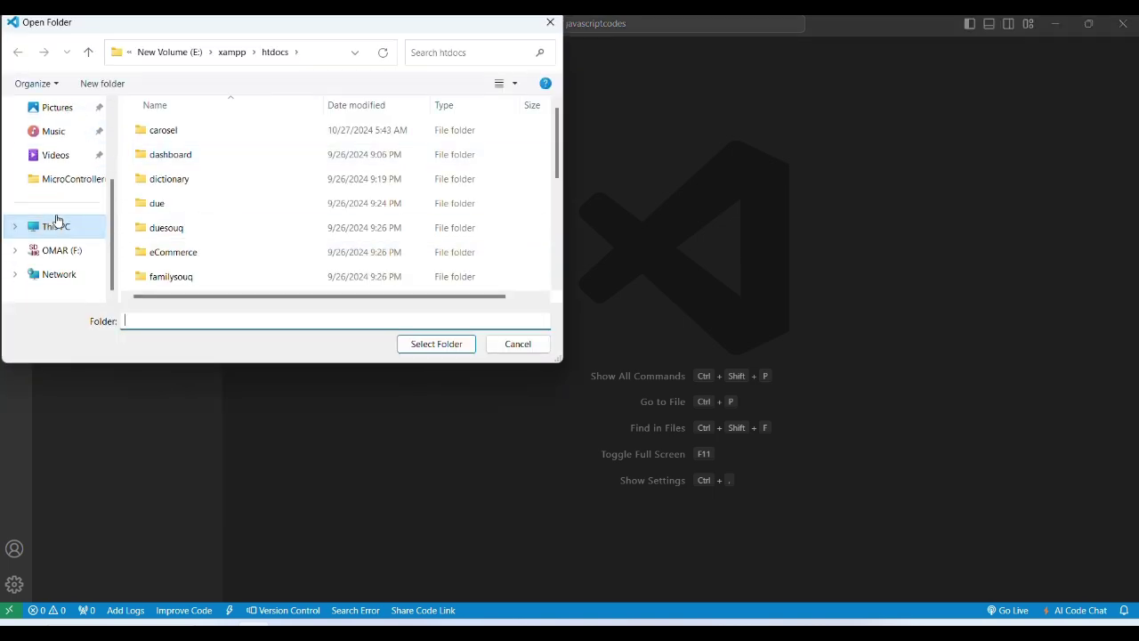
scroll(57, 174, "up", 3)
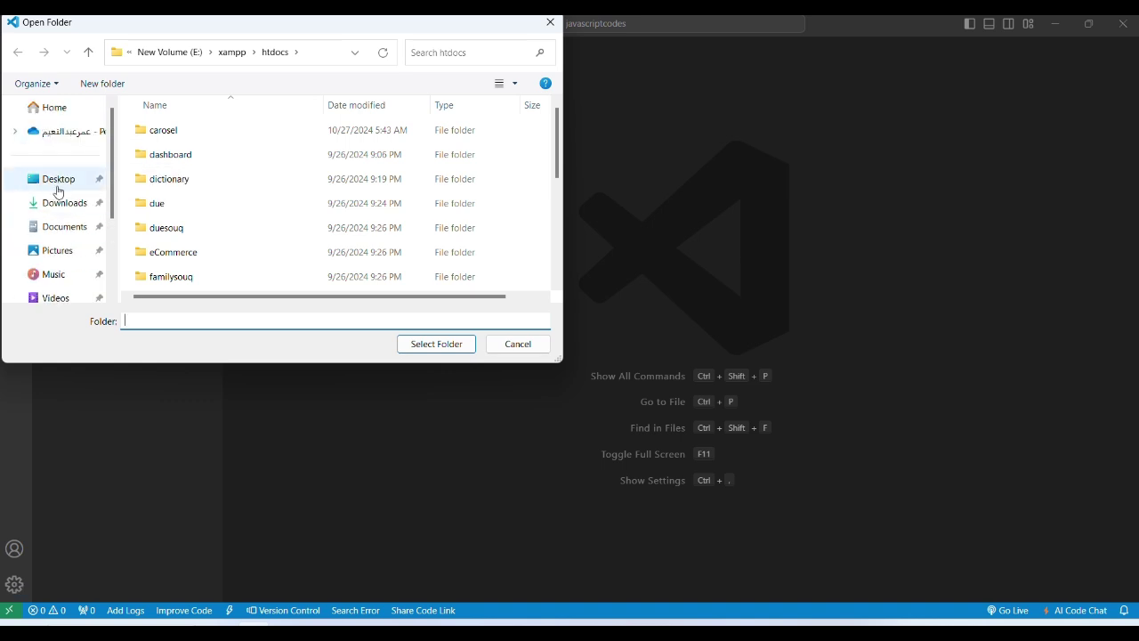
left_click(56, 181)
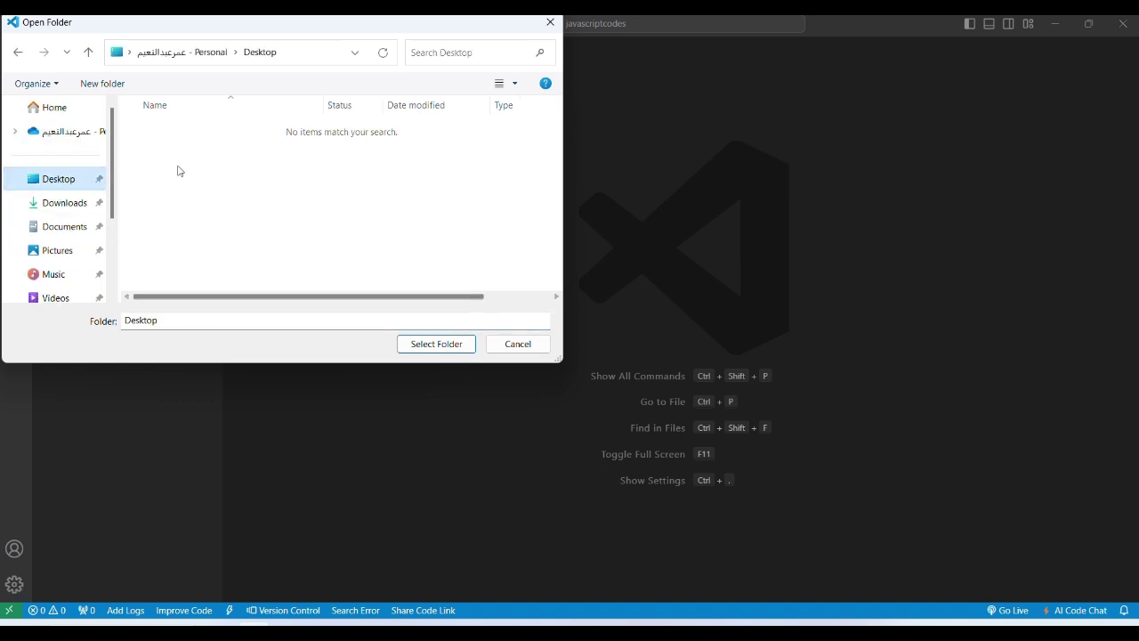
left_click(108, 91)
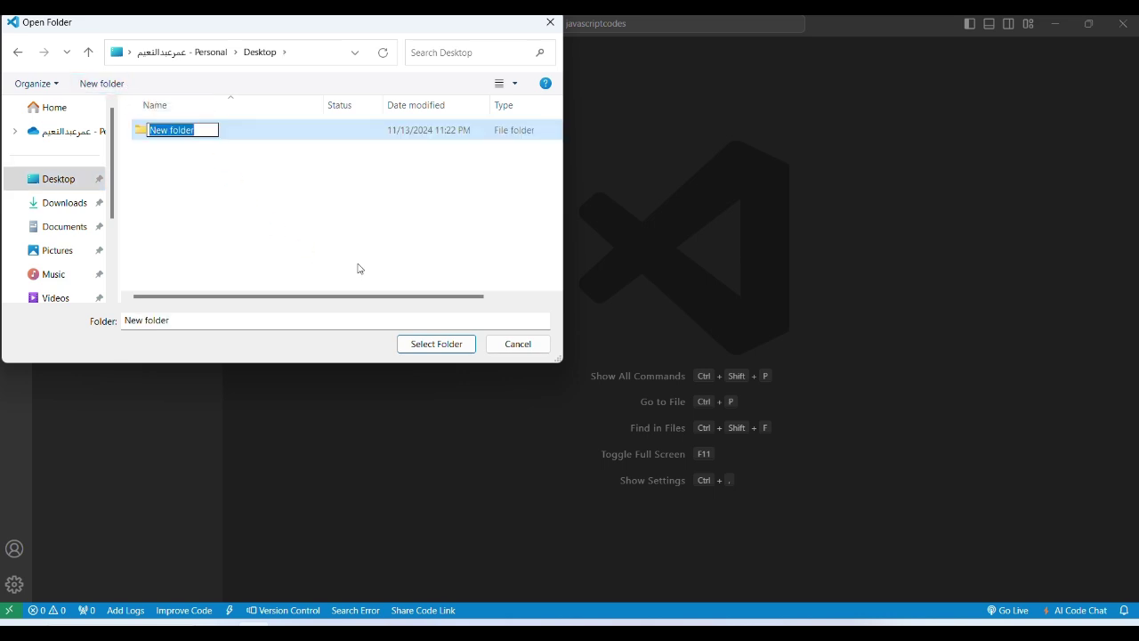
type("dic")
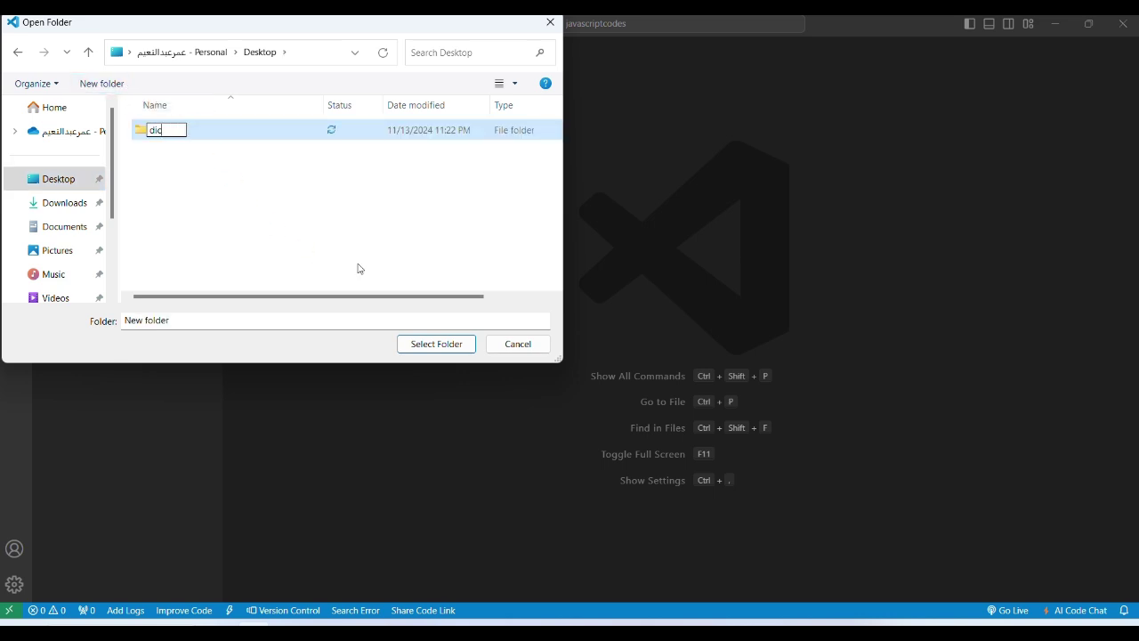
type("tionary")
key("Return")
key("Return")
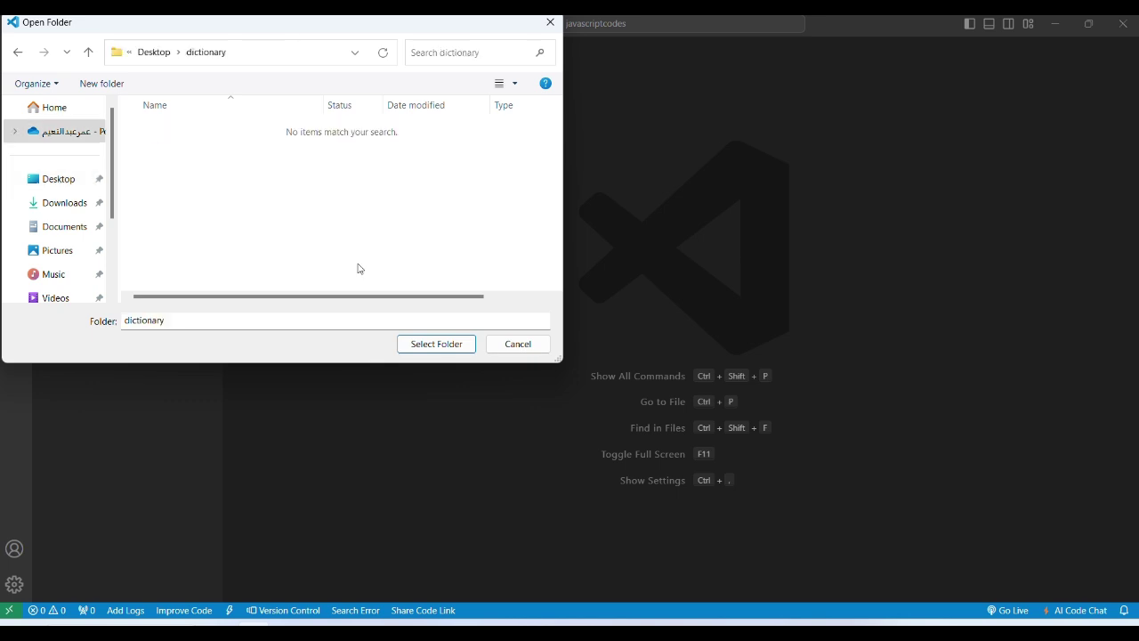
Step: Open the dictionary folder as the workspace and trust its authors, including all files in the parent folder Desktop
left_click(443, 343)
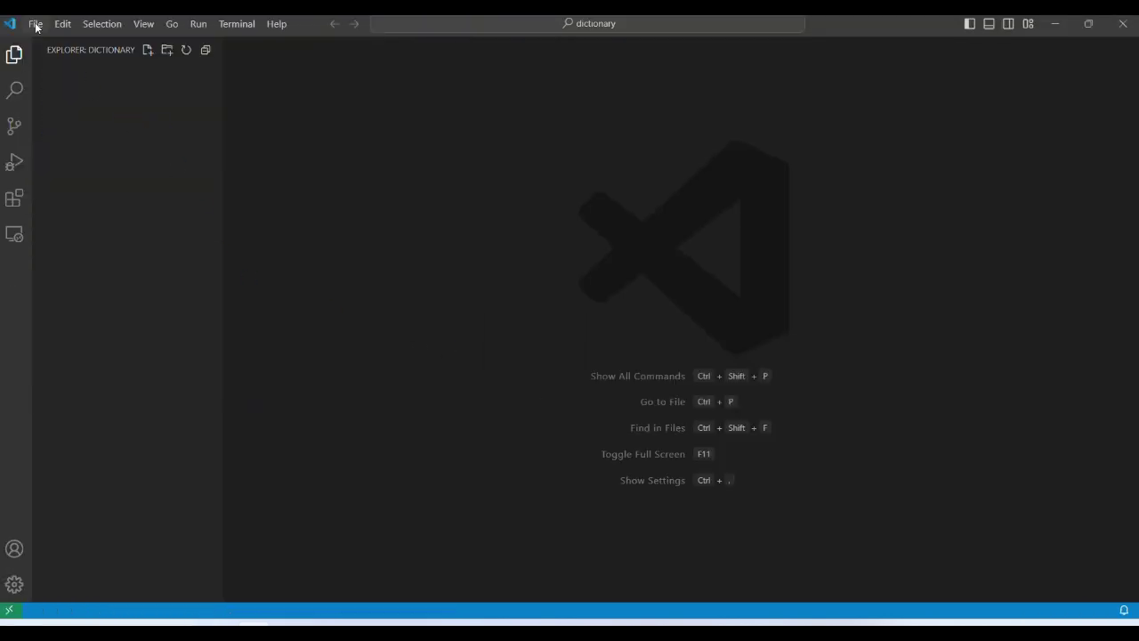
left_click(35, 24)
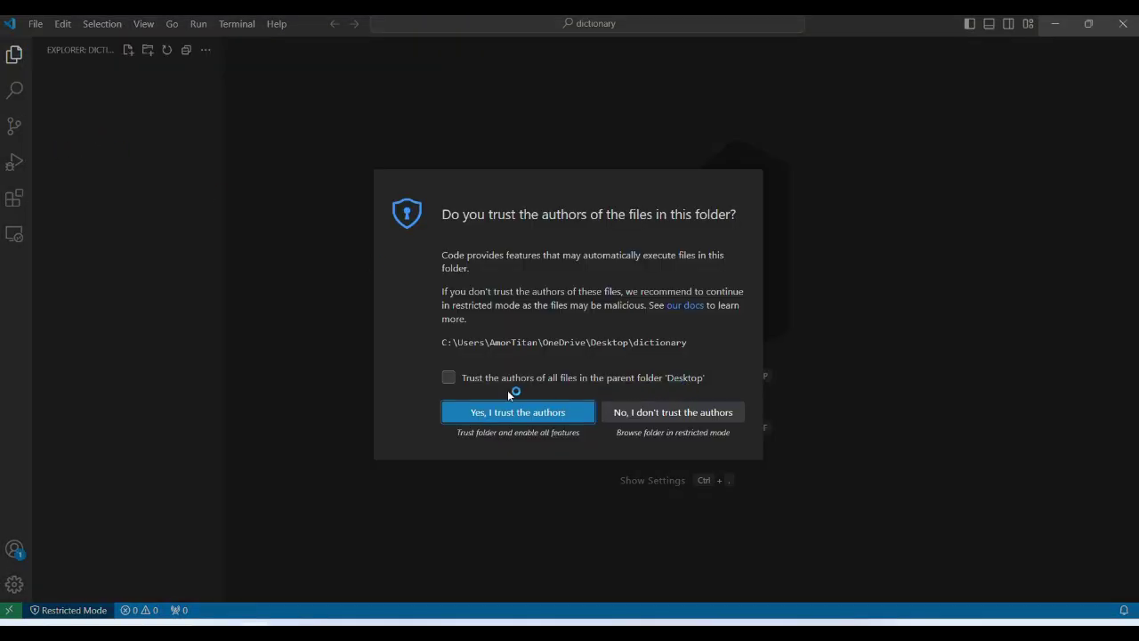
left_click(501, 383)
left_click(543, 412)
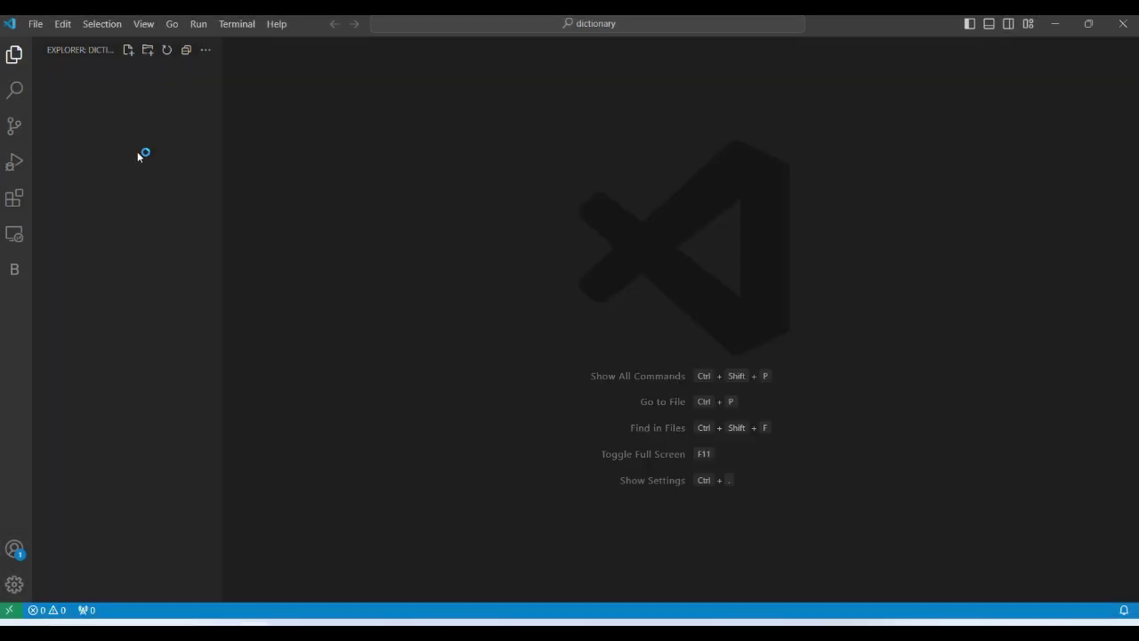
Step: Open the dictionary folder on the Desktop once more as the workspace folder
left_click(37, 24)
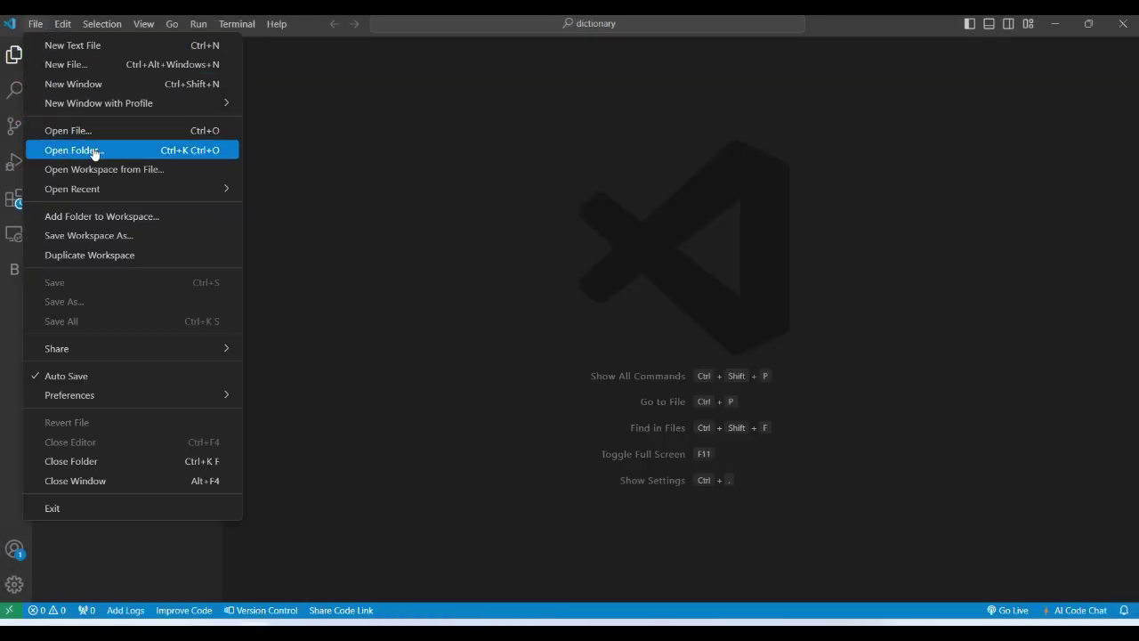
left_click(72, 152)
double_click(157, 132)
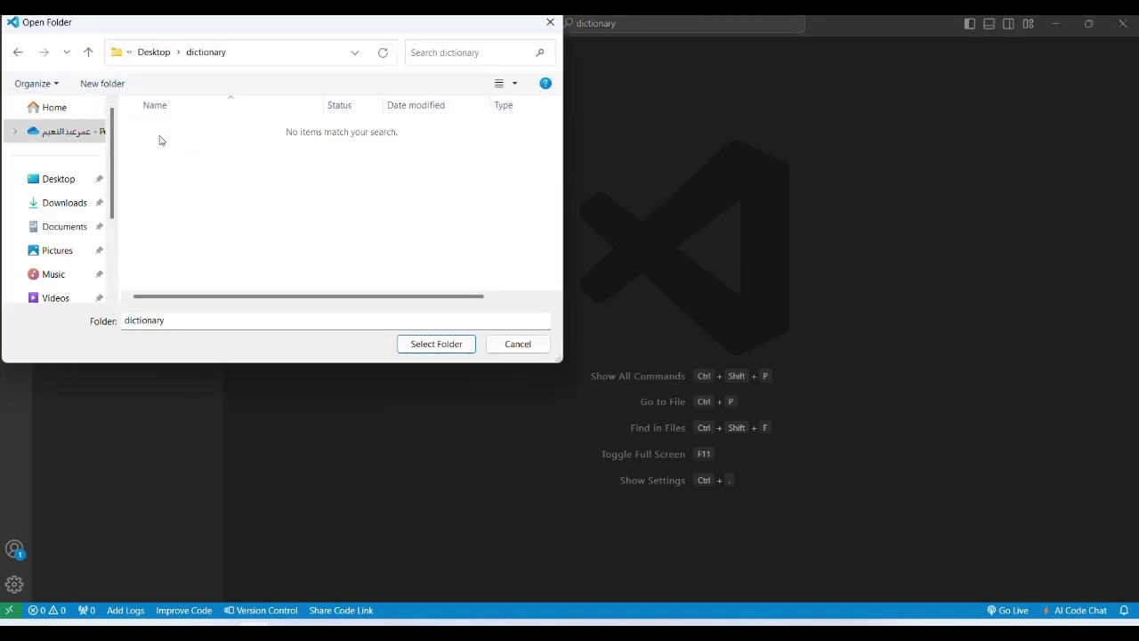
left_click(448, 345)
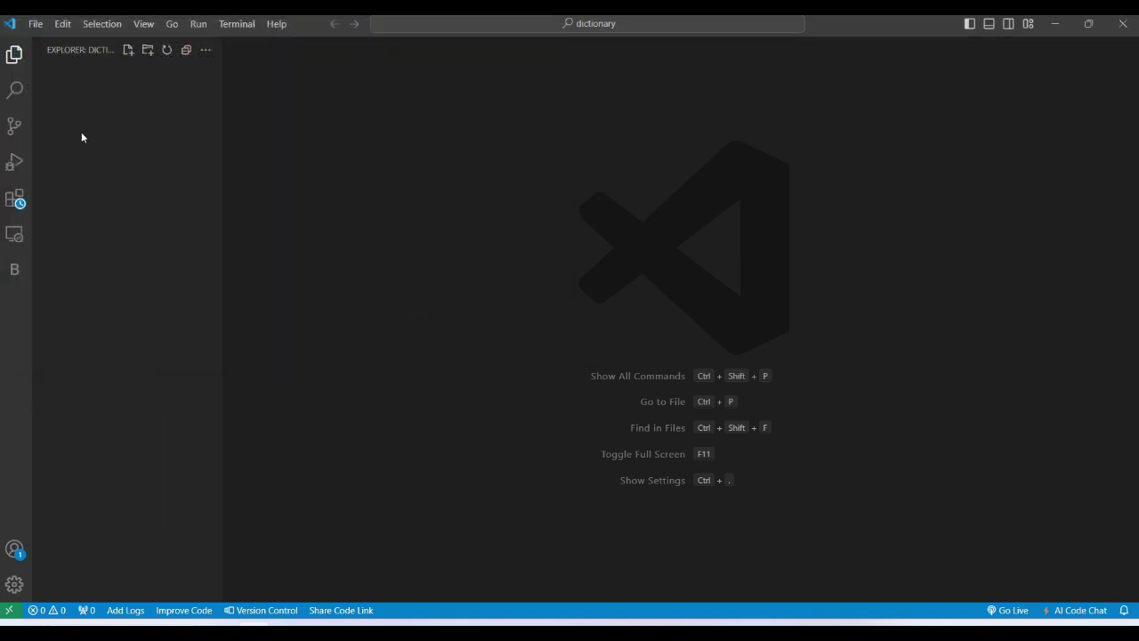
Step: Create a new file named index.php in the dictionary workspace folder
left_click(102, 217)
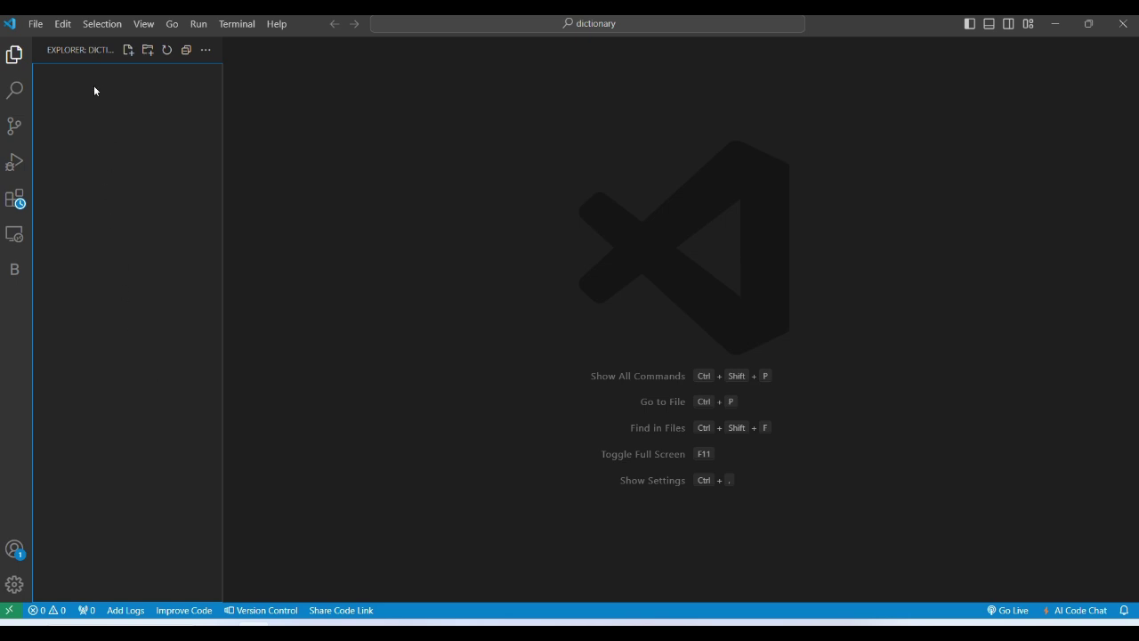
right_click(112, 102)
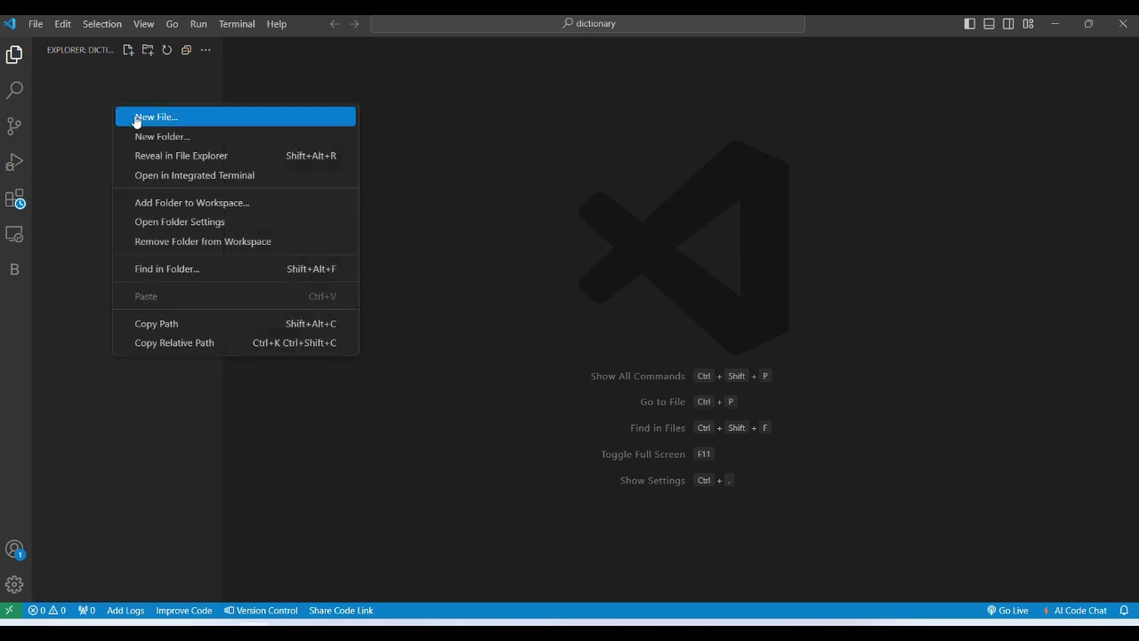
left_click(160, 115)
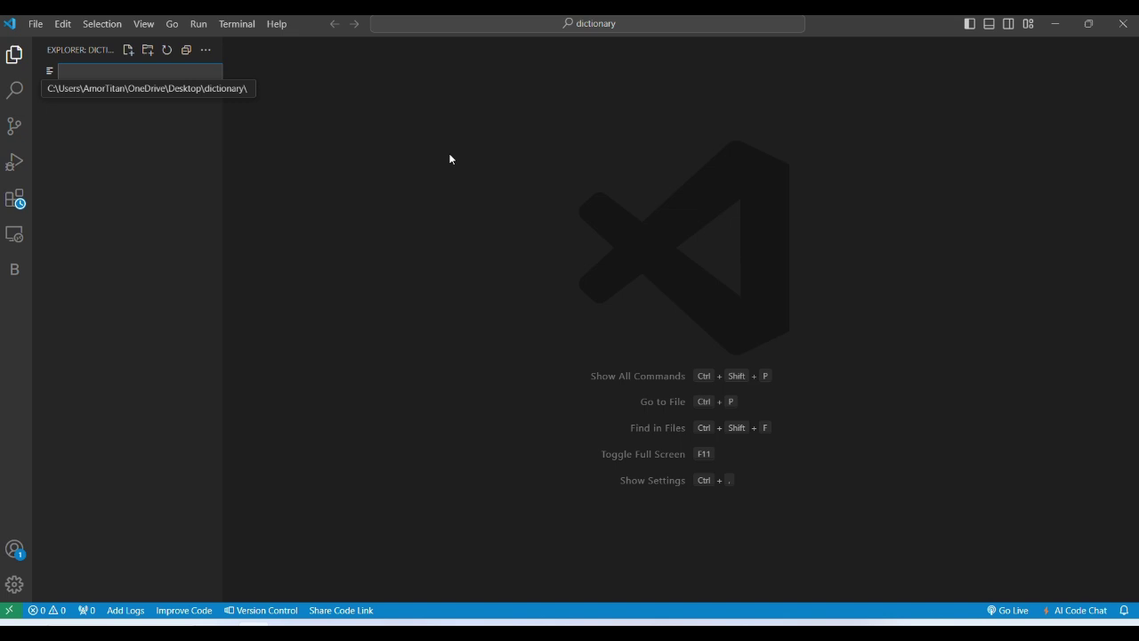
type("index")
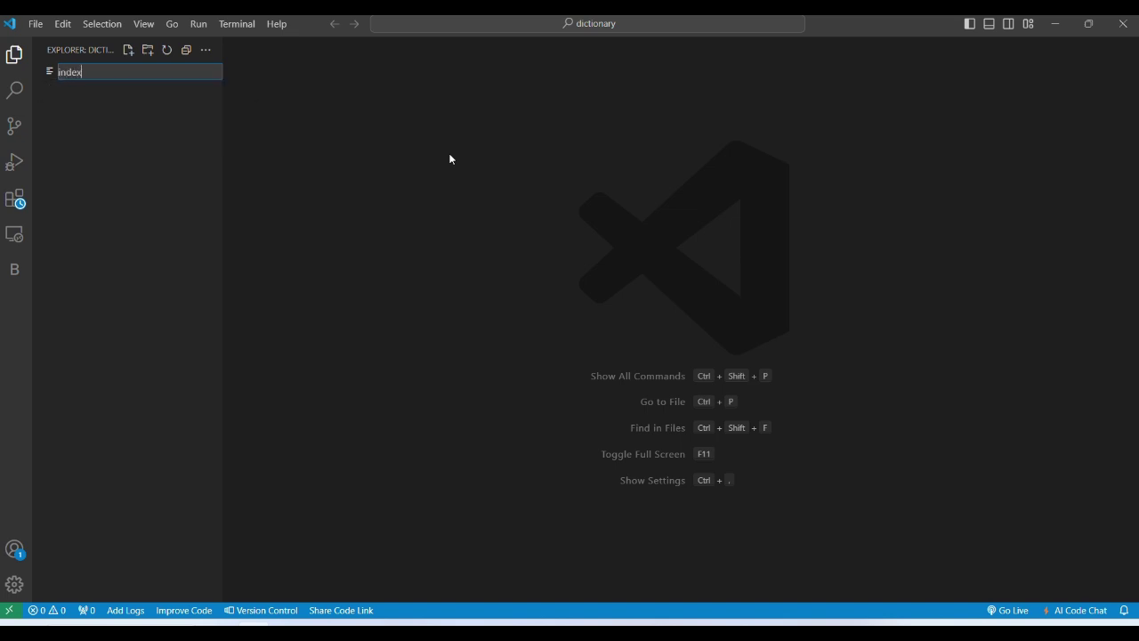
type(".php")
key("Return")
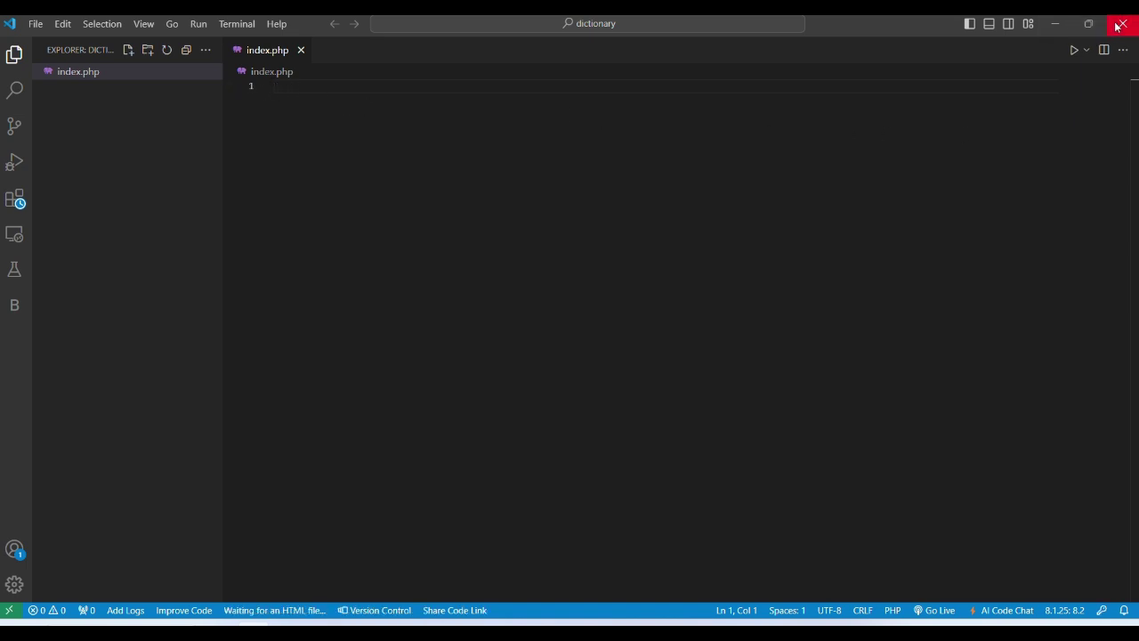
Step: Open the running XAMPP Control Panel to check the Apache and MySQL module status, and close it
left_click(928, 628)
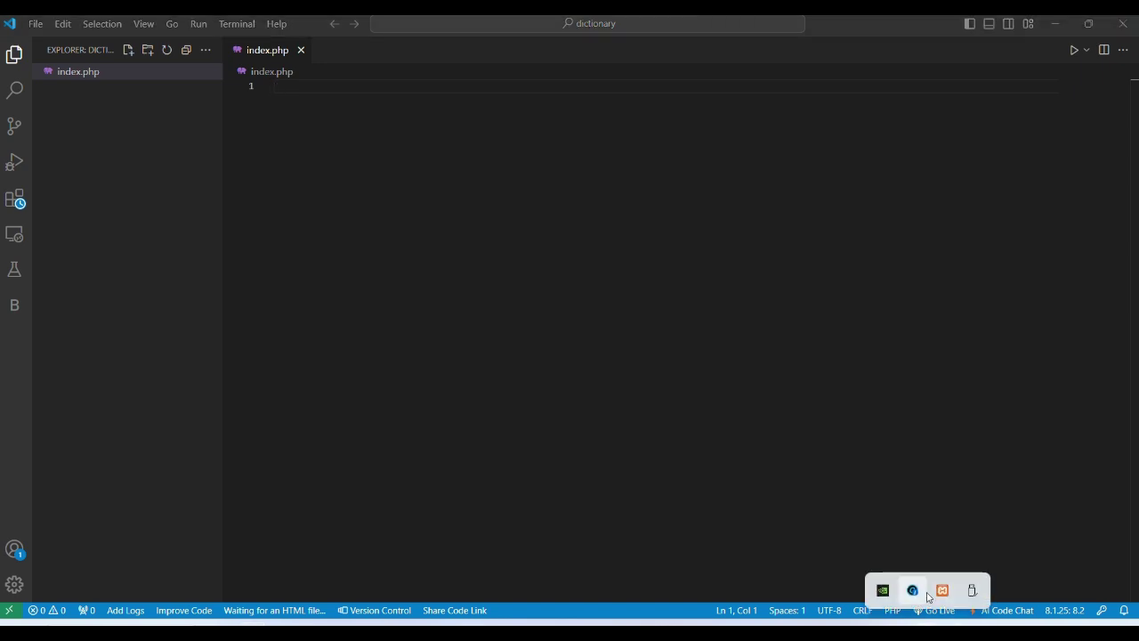
left_click(940, 591)
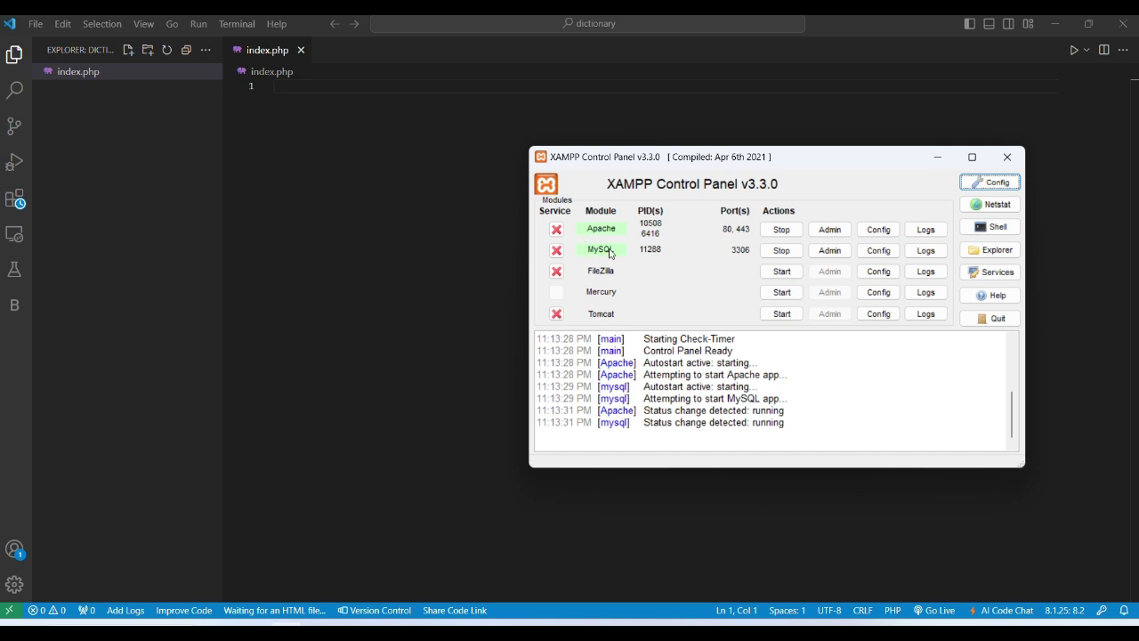
left_click(1007, 157)
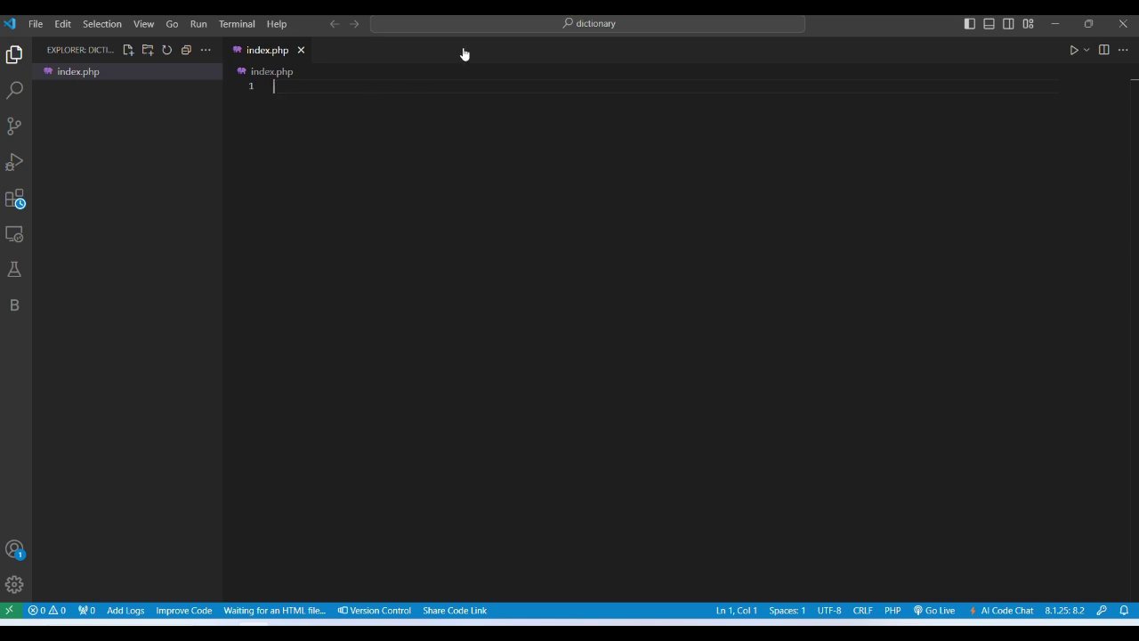
Step: Launch the XAMPP Windows installer from the Downloads folder and exit Chrome despite its unfinished download
key("super+d")
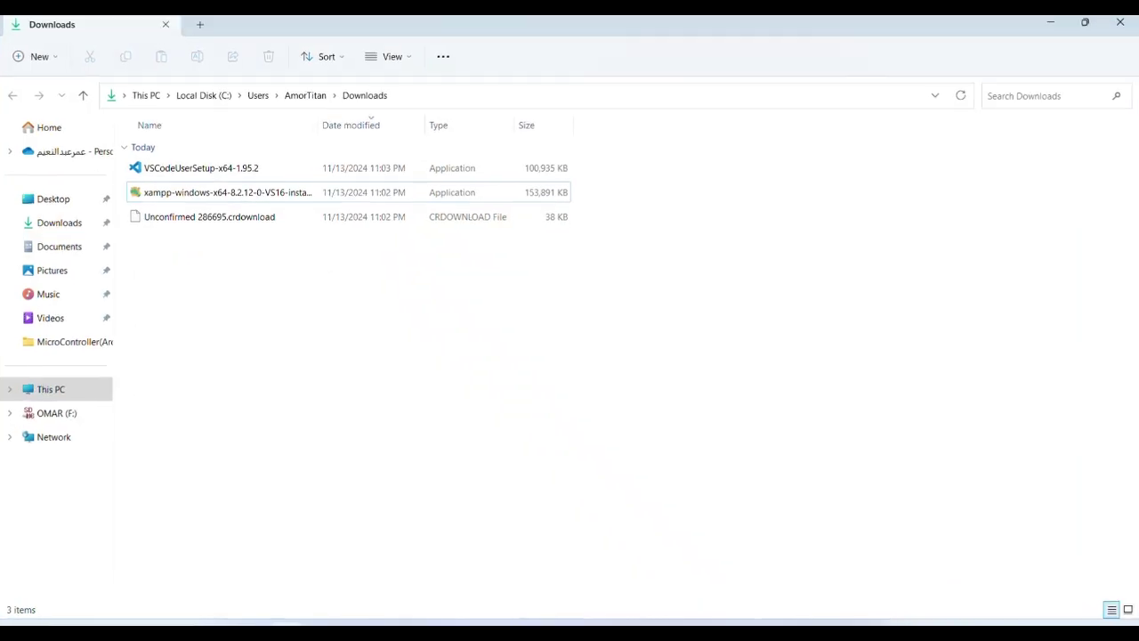
left_click(215, 202)
double_click(215, 202)
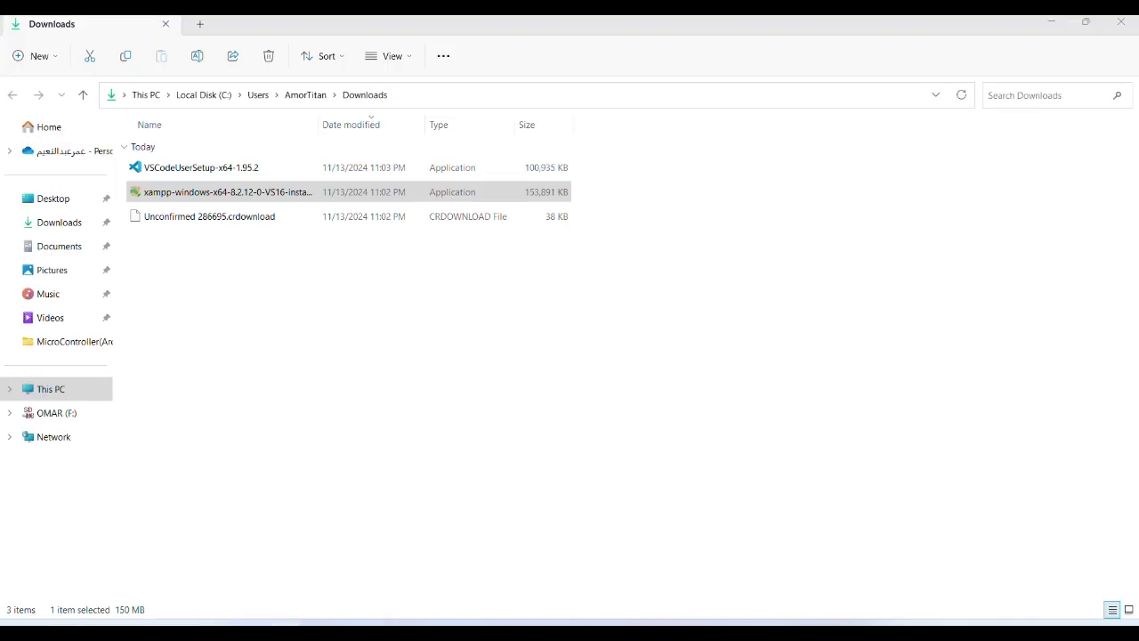
left_click(1117, 27)
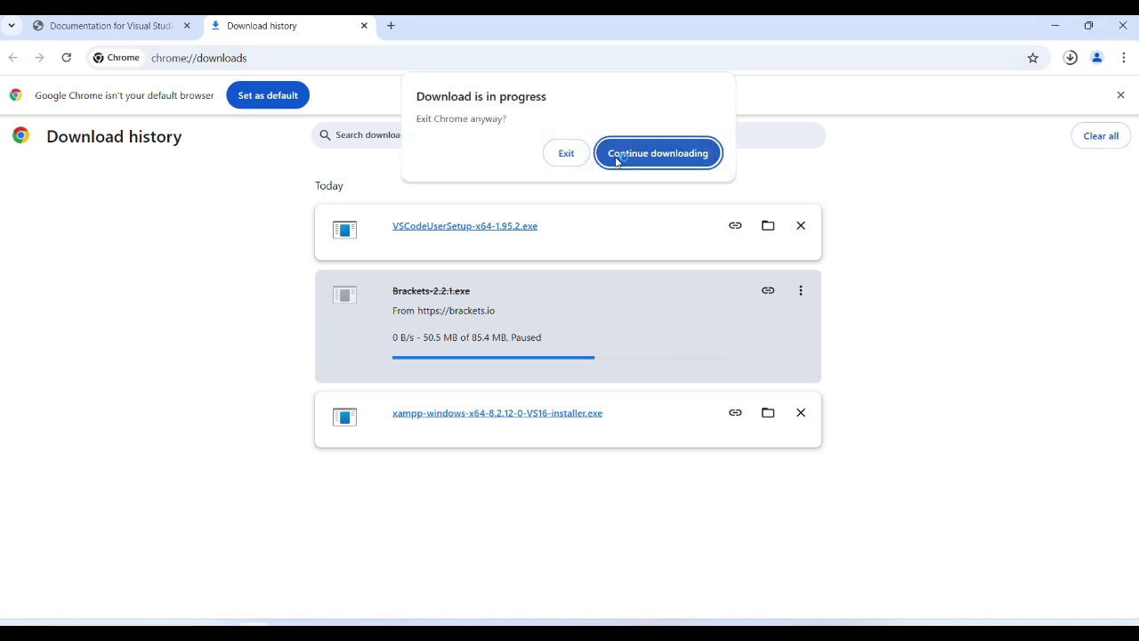
left_click(578, 153)
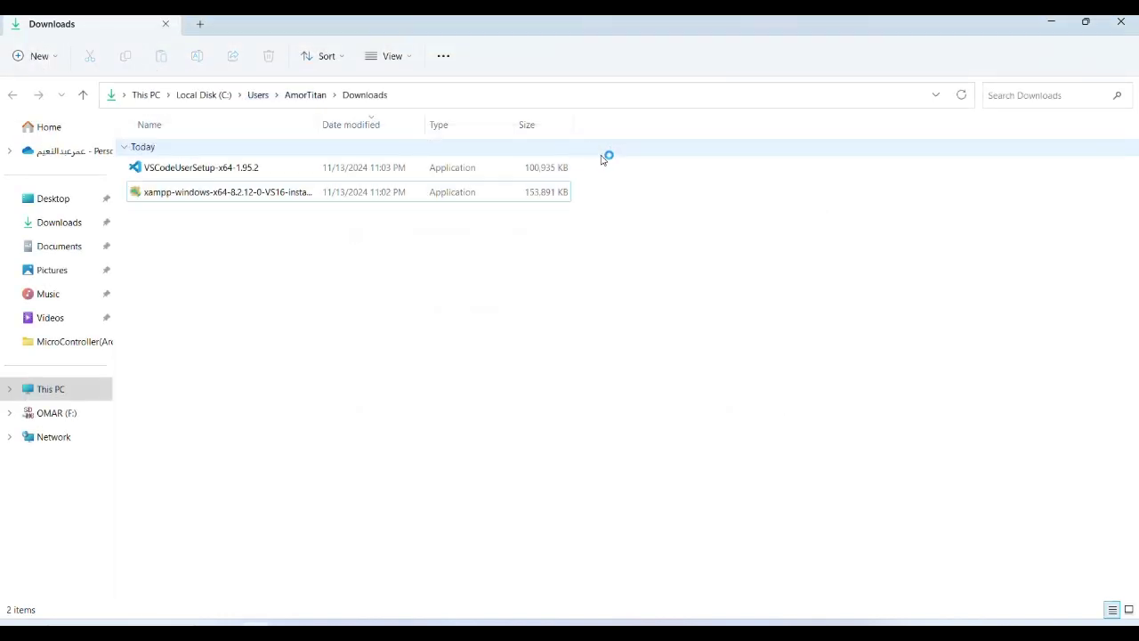
left_click(336, 622)
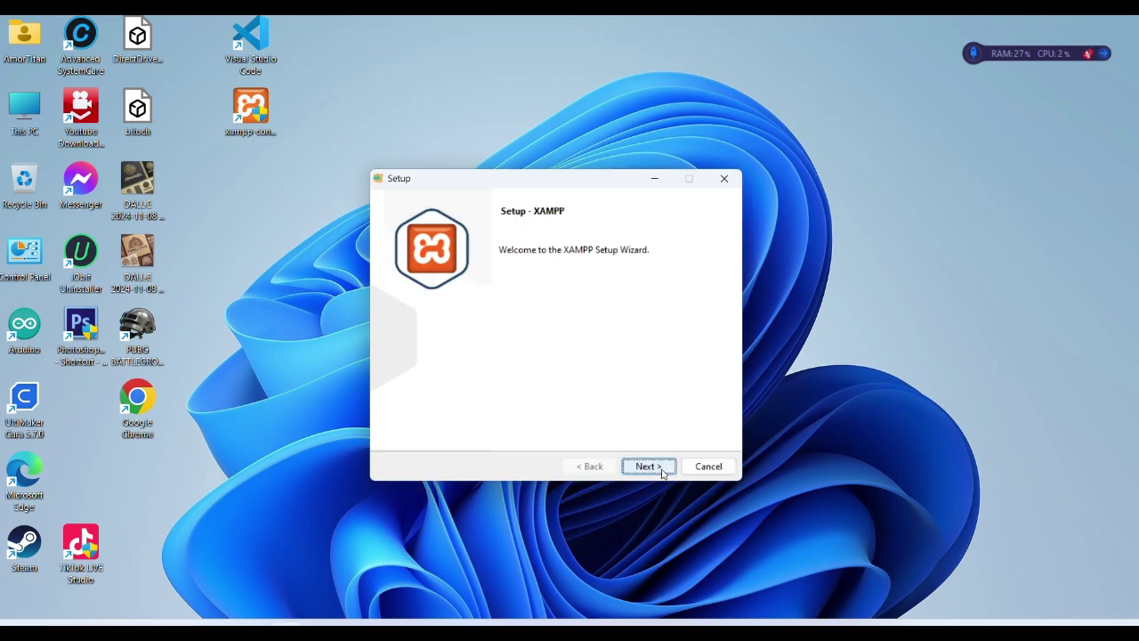
Step: Proceed past the XAMPP welcome page, review the component list and accept all the preselected components
left_click(664, 471)
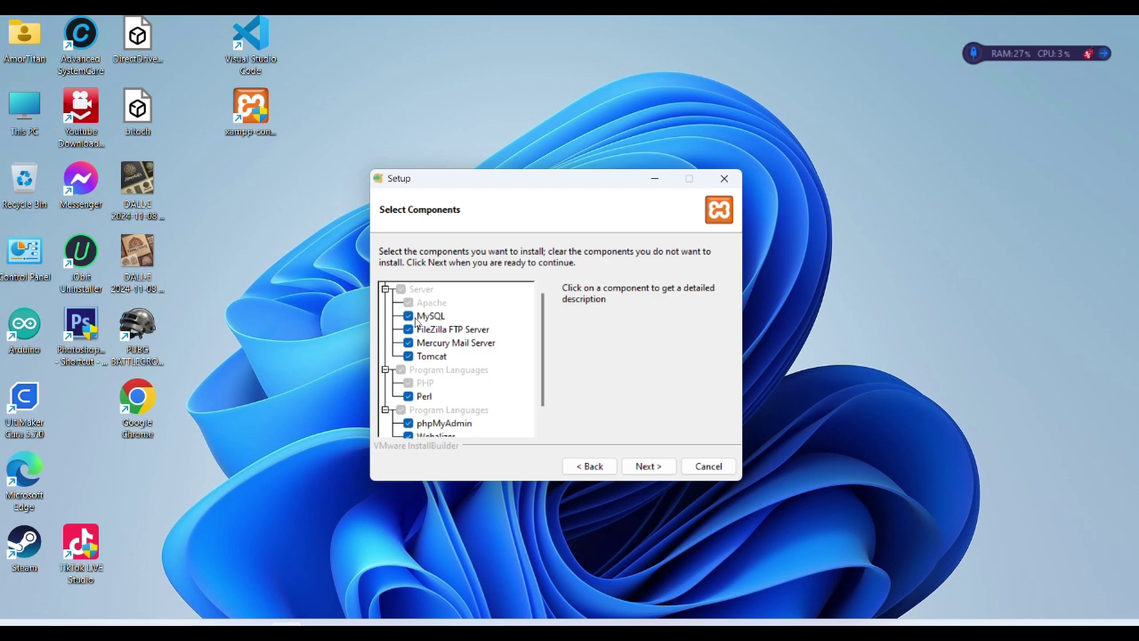
scroll(528, 332, "down", 1)
scroll(528, 333, "up", 1)
scroll(436, 401, "down", 1)
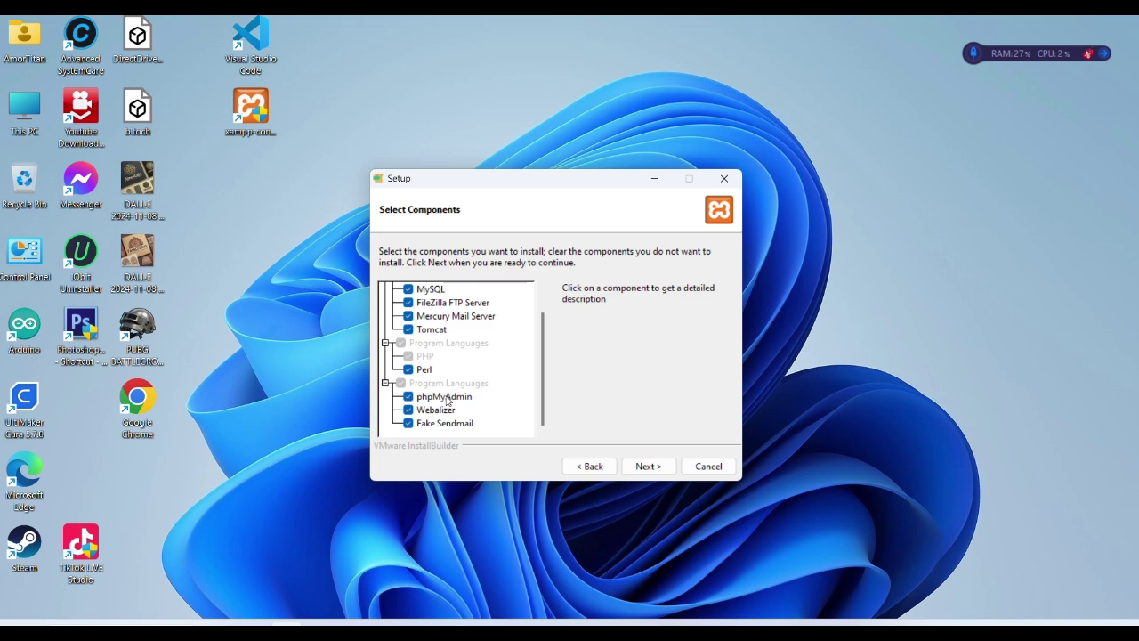
scroll(479, 384, "up", 1)
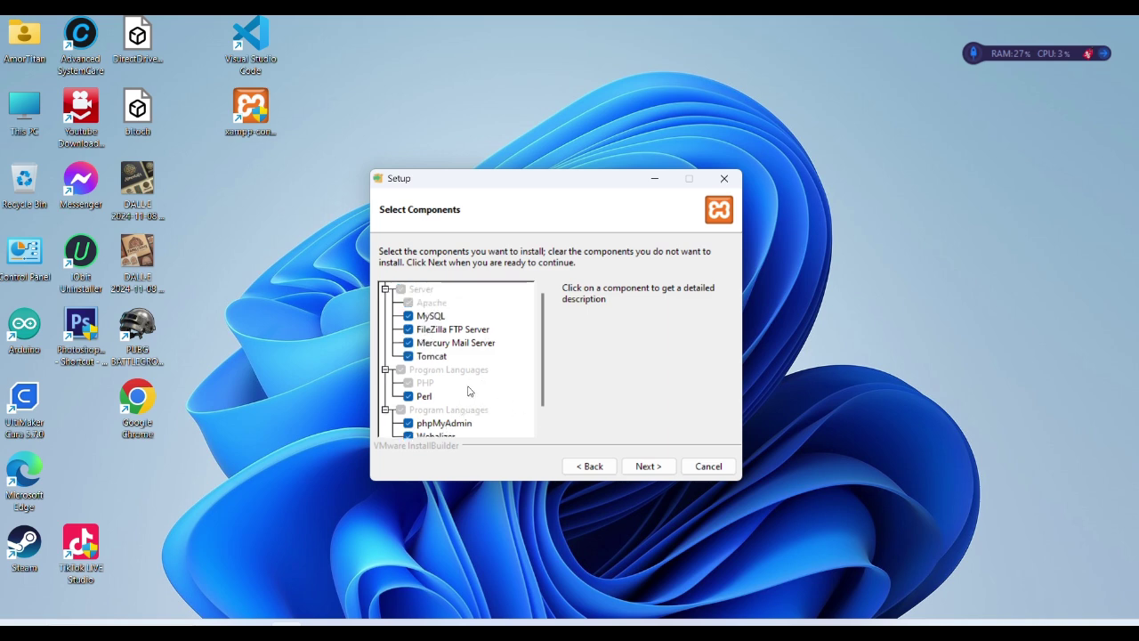
left_click(658, 470)
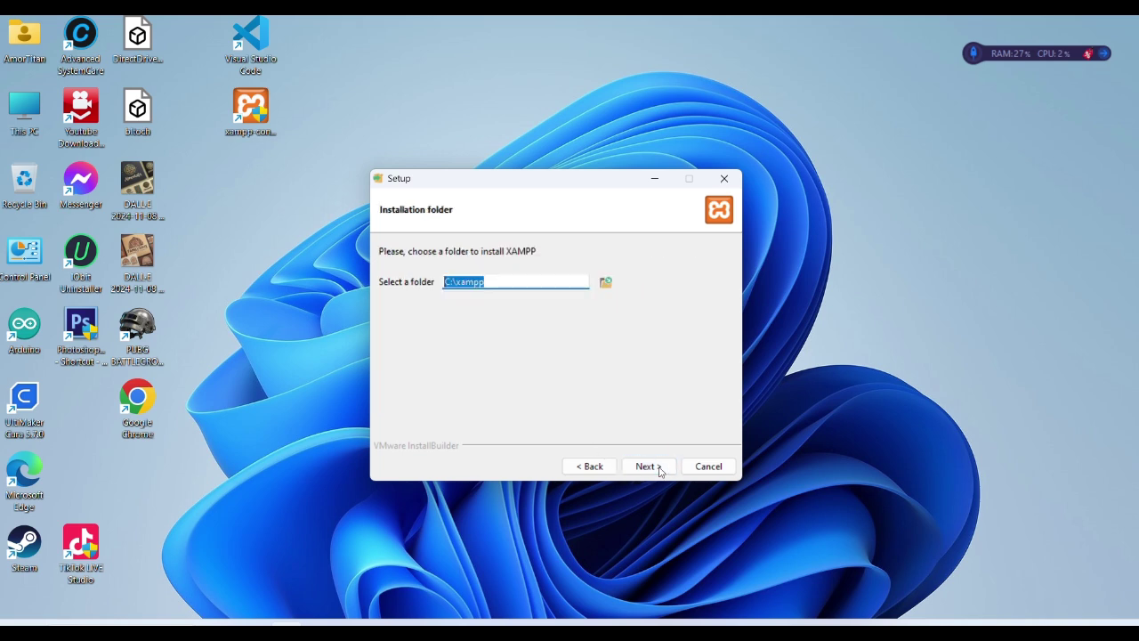
Step: Start browsing for the XAMPP installation folder and create a new folder named xampp on the Desktop
left_click(604, 282)
left_click_drag(558, 205, 797, 204)
left_click(721, 286)
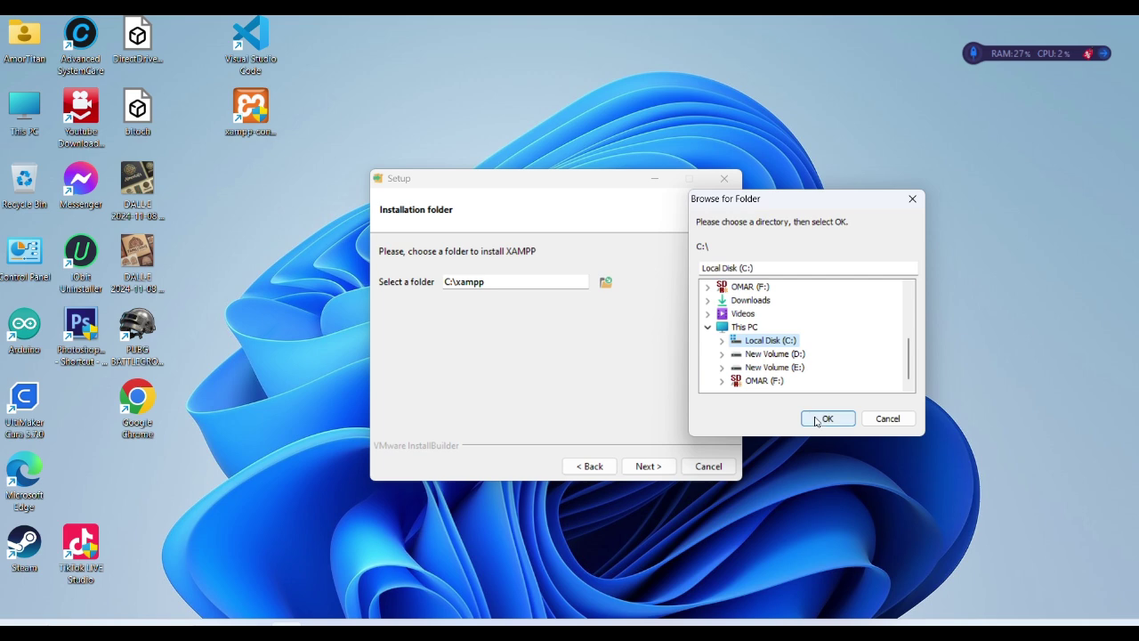
right_click(250, 293)
mouse_move(302, 414)
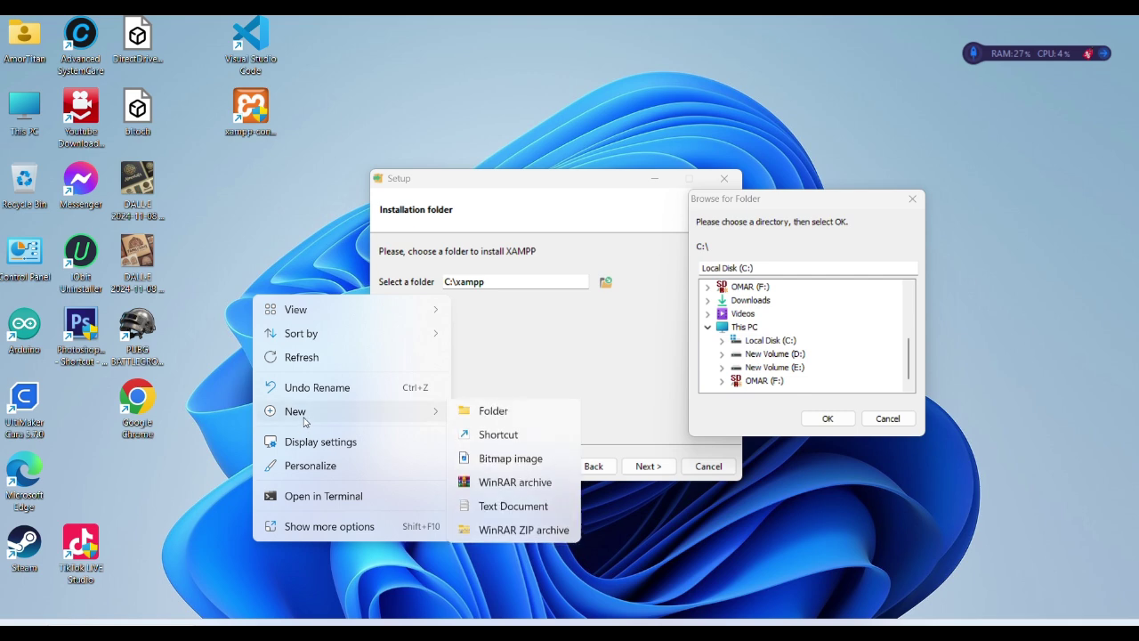
left_click(527, 425)
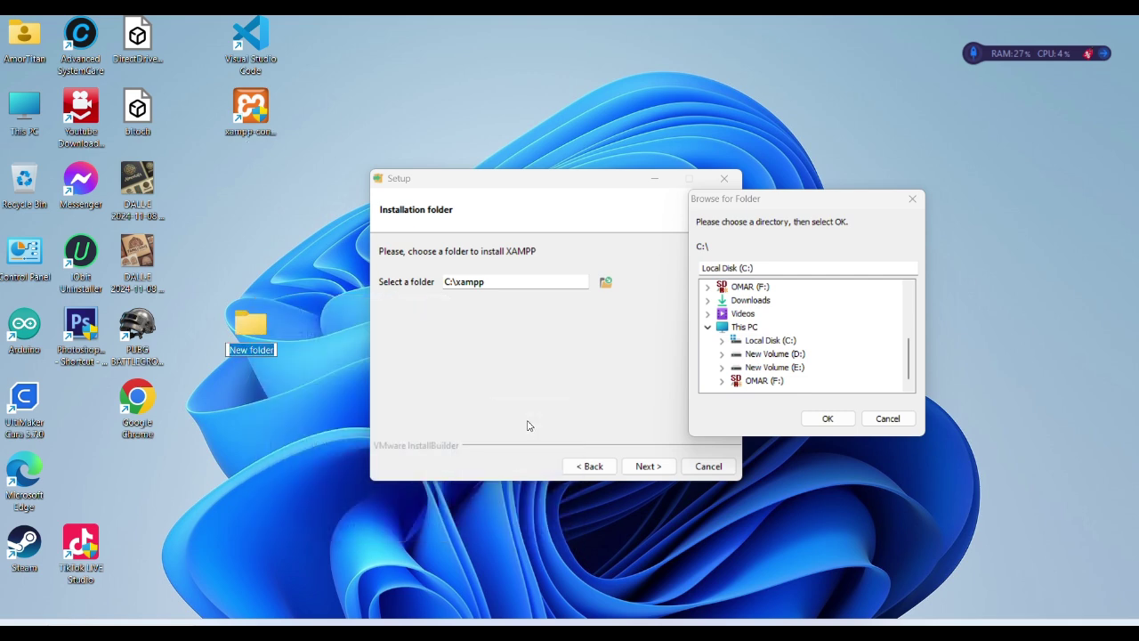
type("xampp")
key("Return")
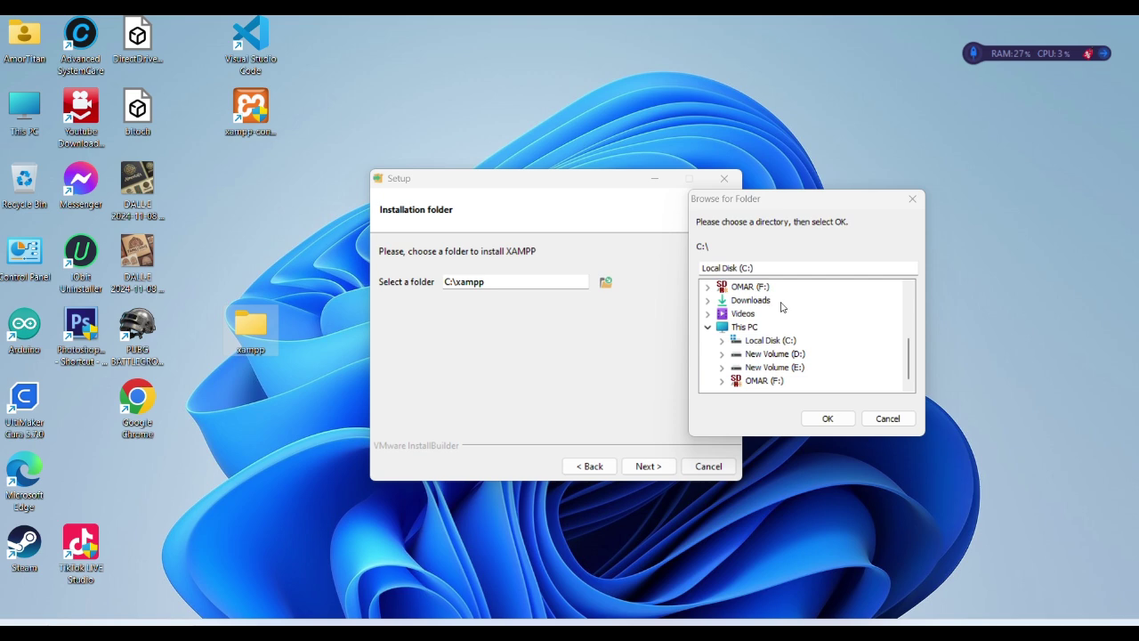
Step: Choose the xampp folder on the Desktop as the XAMPP installation folder and continue the setup
double_click(732, 327)
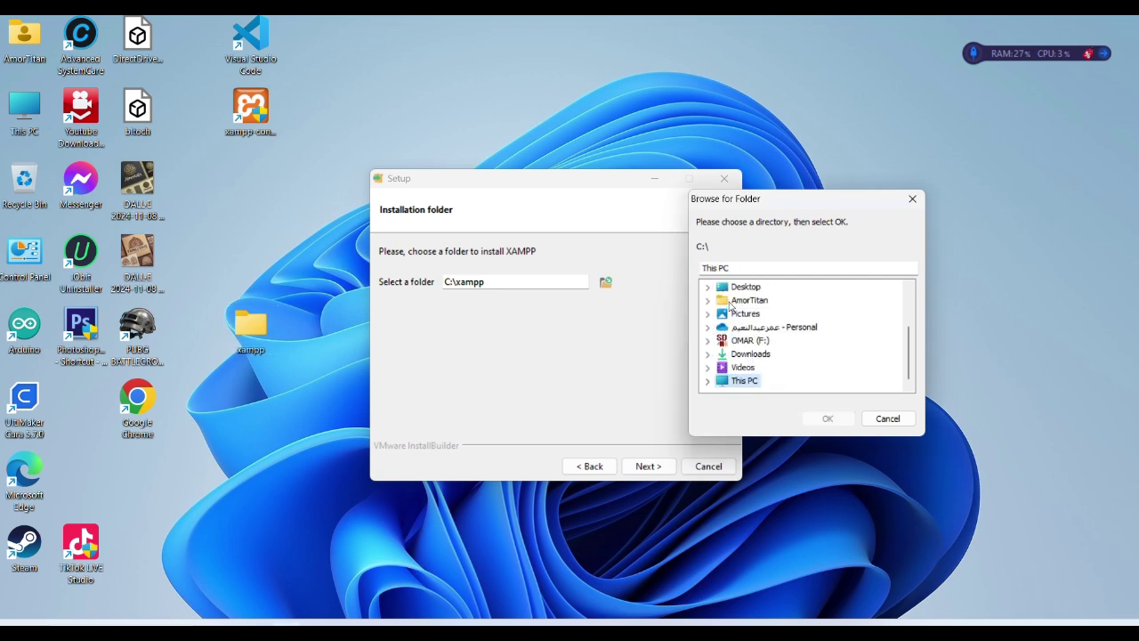
left_click(708, 287)
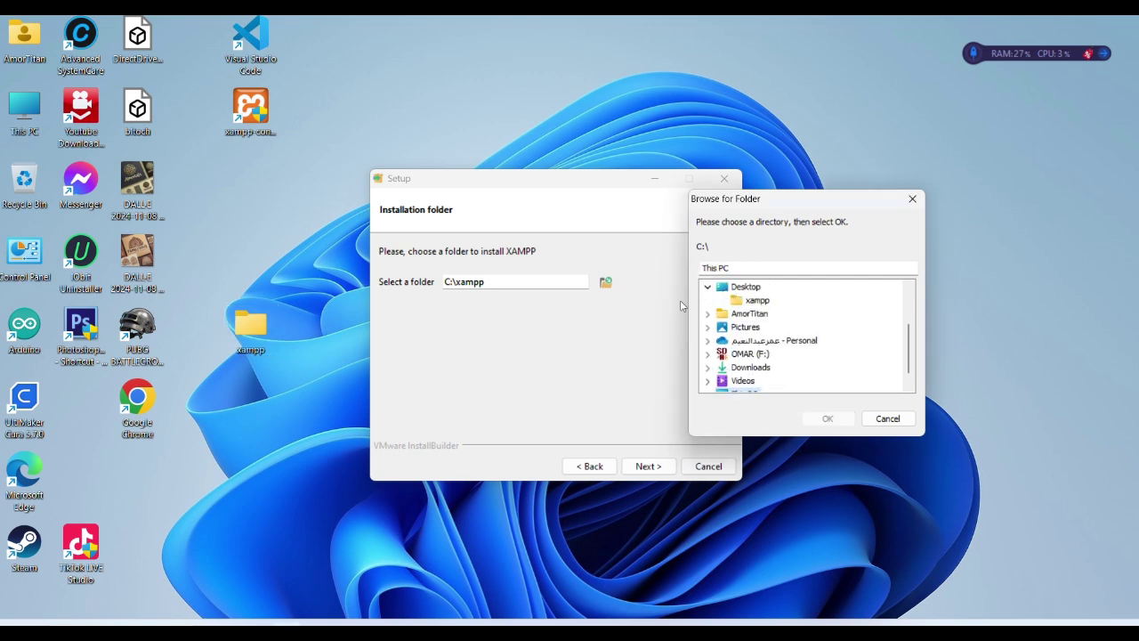
left_click(299, 297)
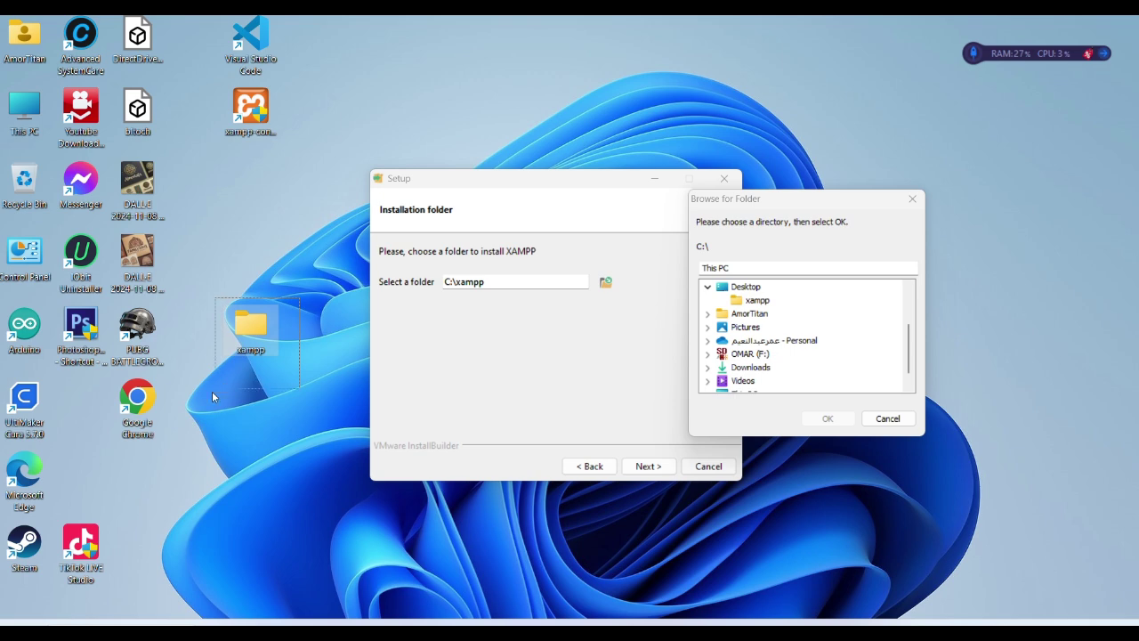
left_click(757, 301)
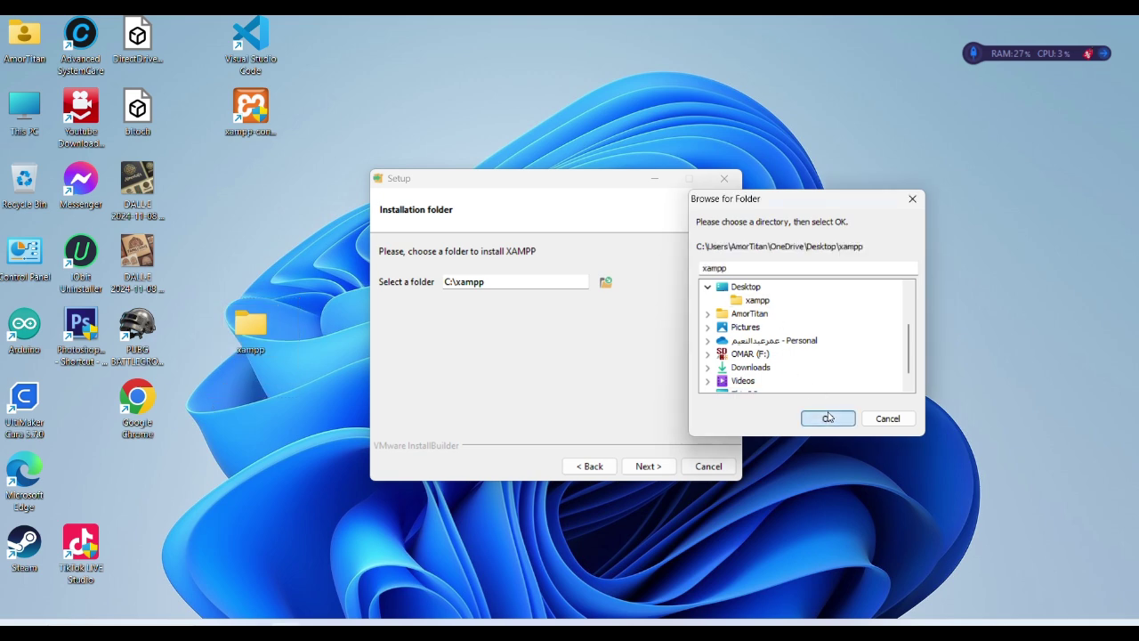
left_click(824, 417)
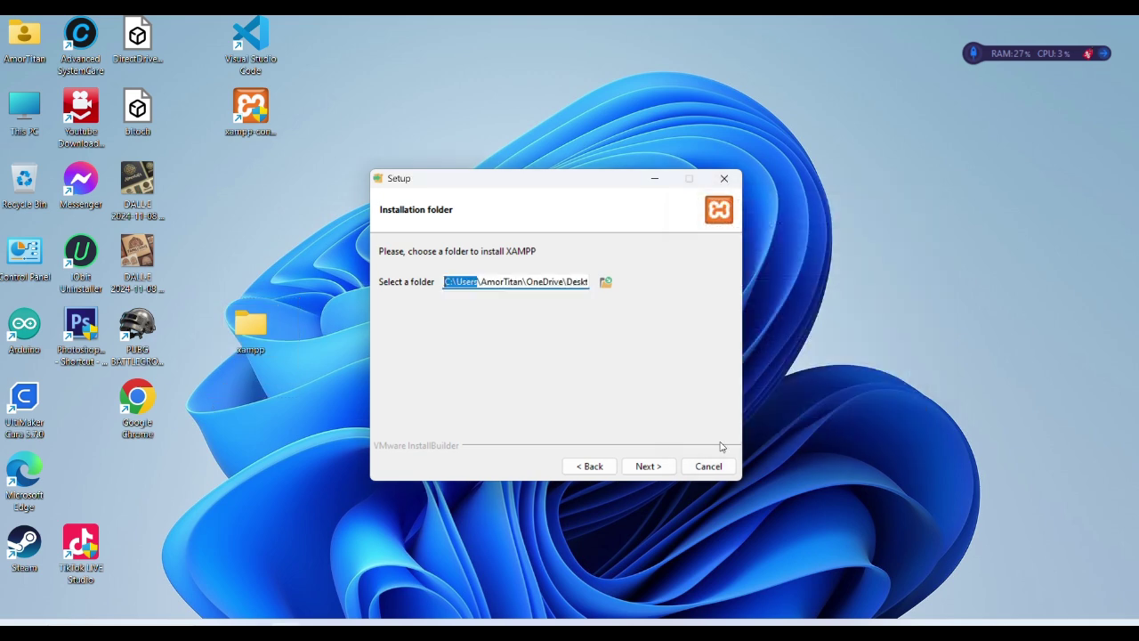
left_click(647, 466)
Step: Set the XAMPP Control Panel language to English and start the installation
left_click(489, 280)
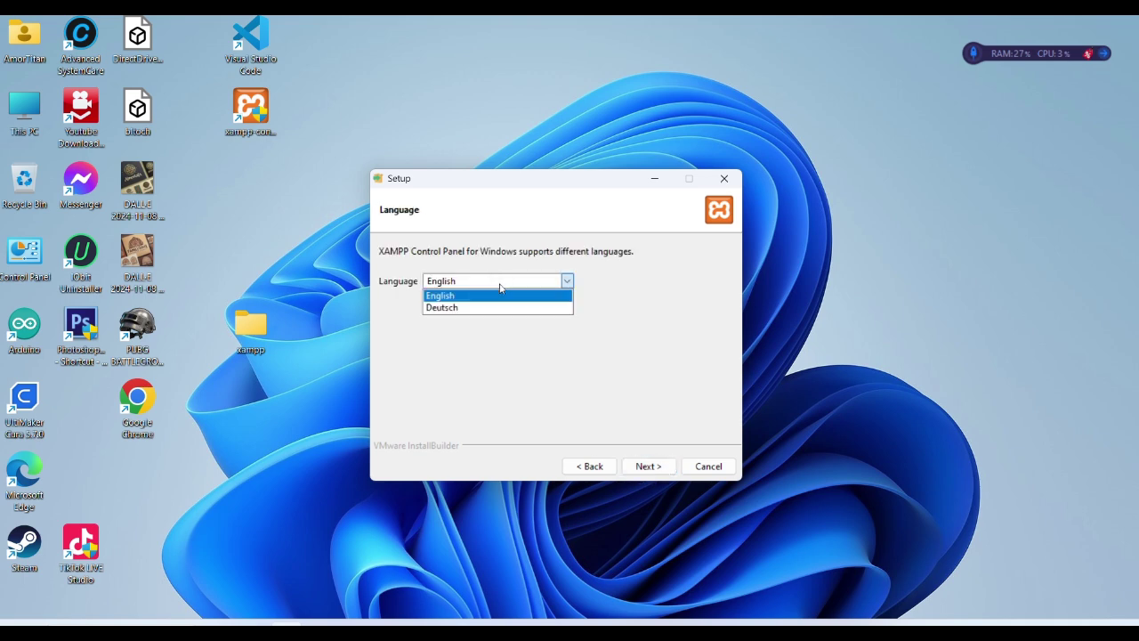
left_click(508, 297)
left_click(661, 465)
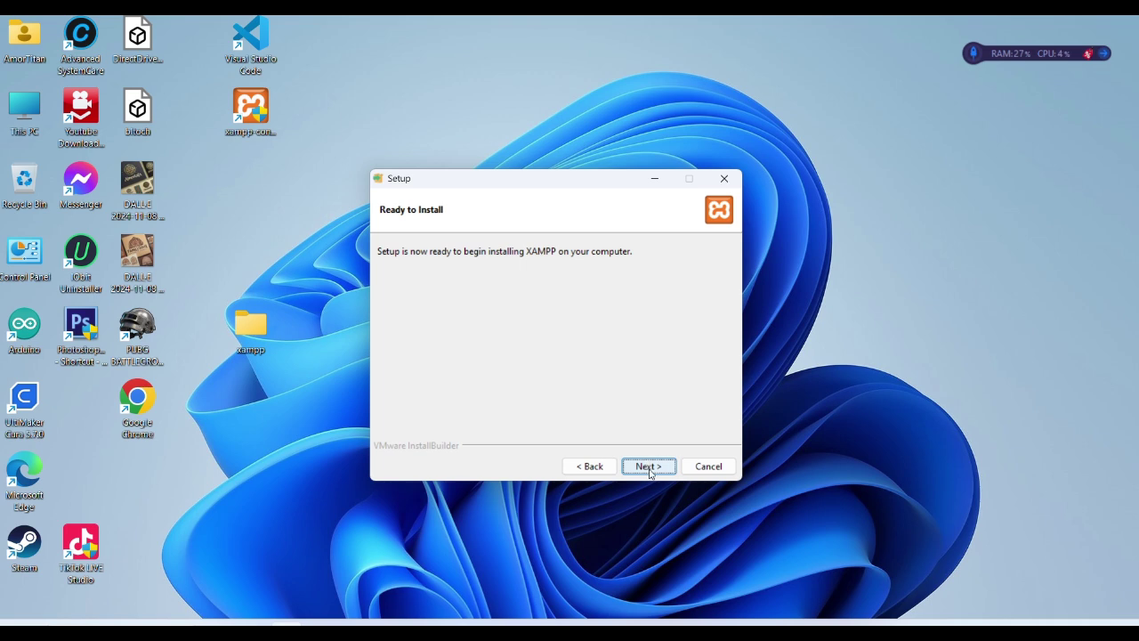
left_click(649, 469)
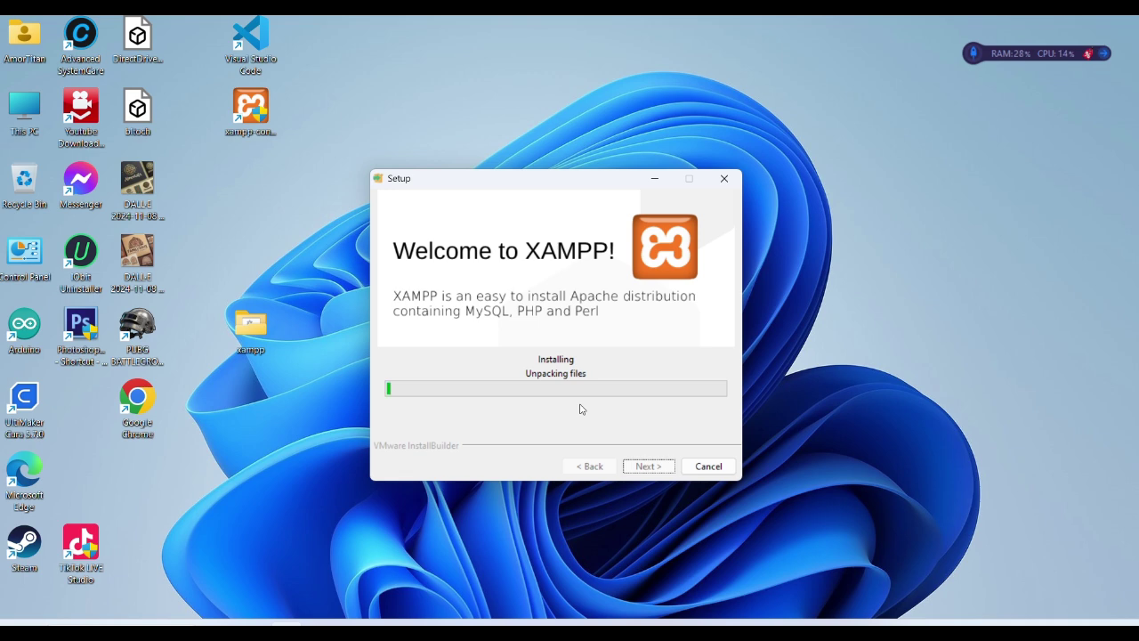
Step: Finish the XAMPP Setup Wizard with the option to start the Control Panel now turned off
left_click_drag(579, 408, 659, 410)
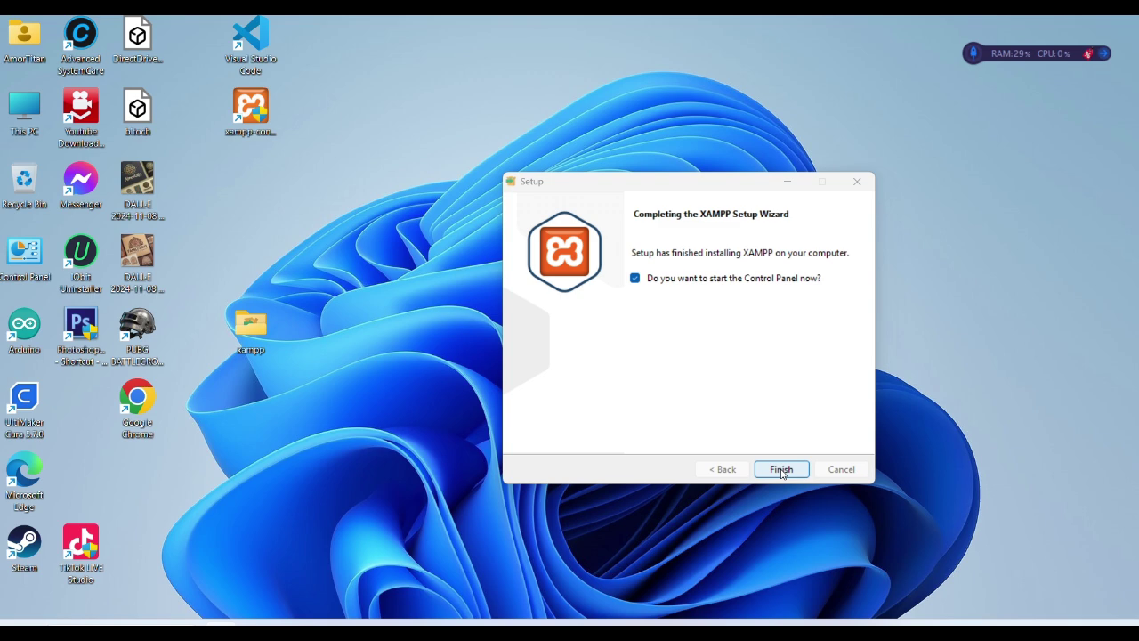
left_click(693, 281)
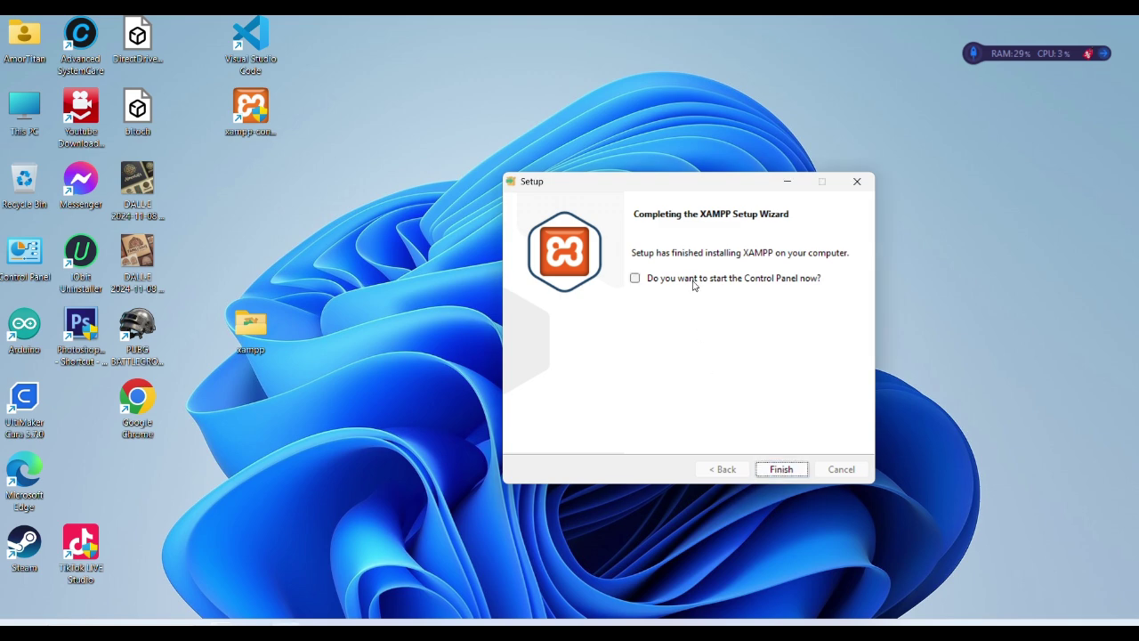
left_click(781, 470)
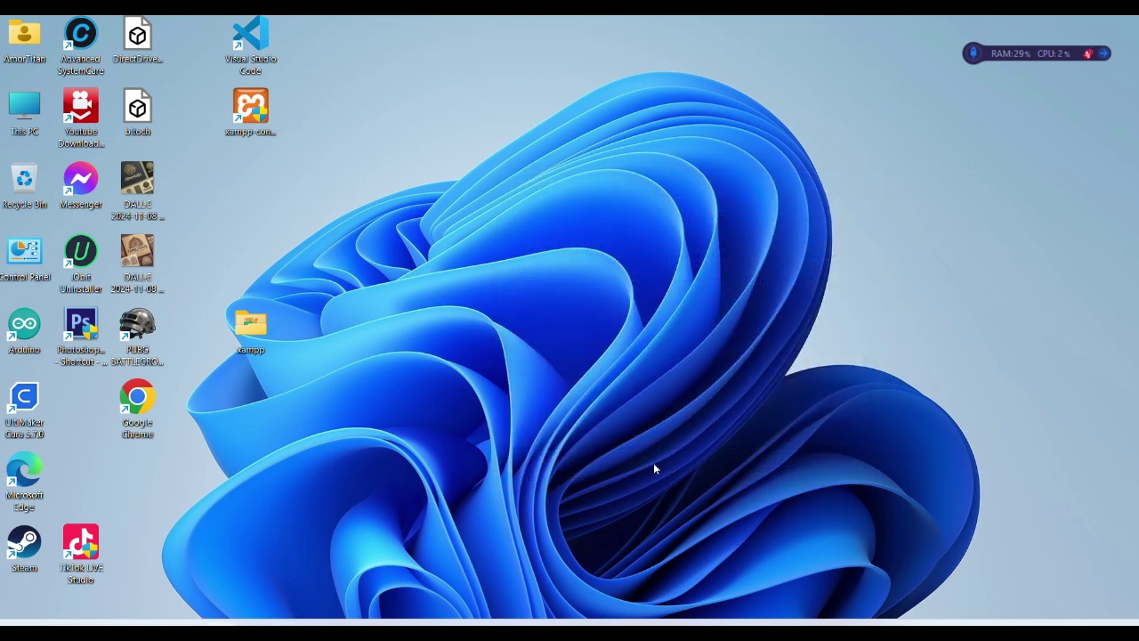
Step: Open the xampp folder on the Desktop to look through its installed subfolders, and close it
double_click(244, 329)
scroll(247, 332, "down", 10)
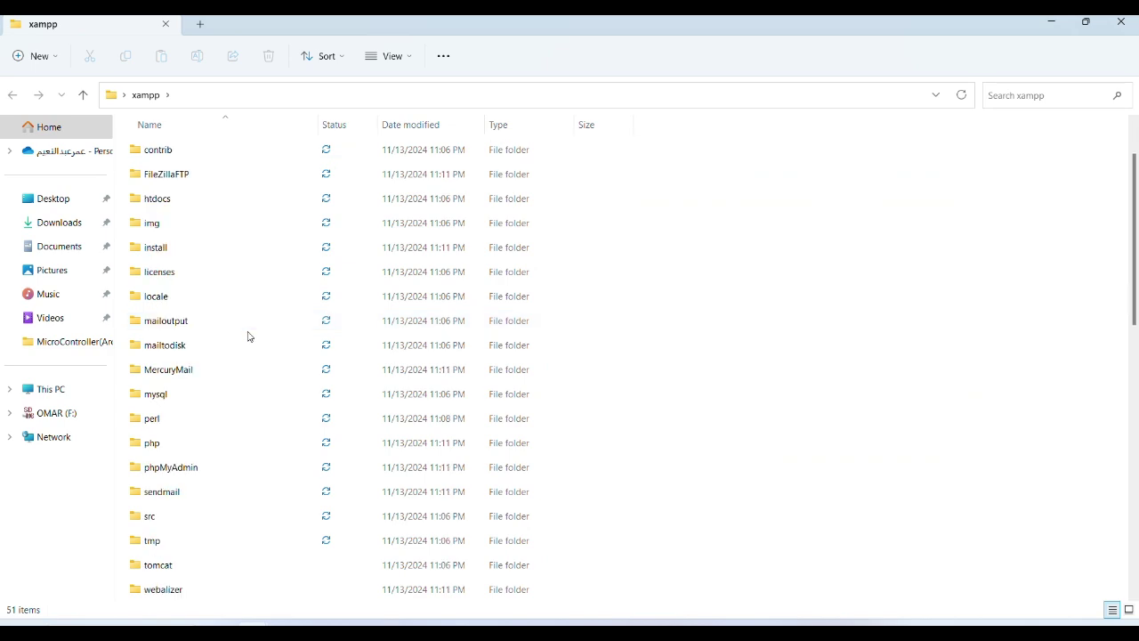
scroll(258, 335, "up", 10)
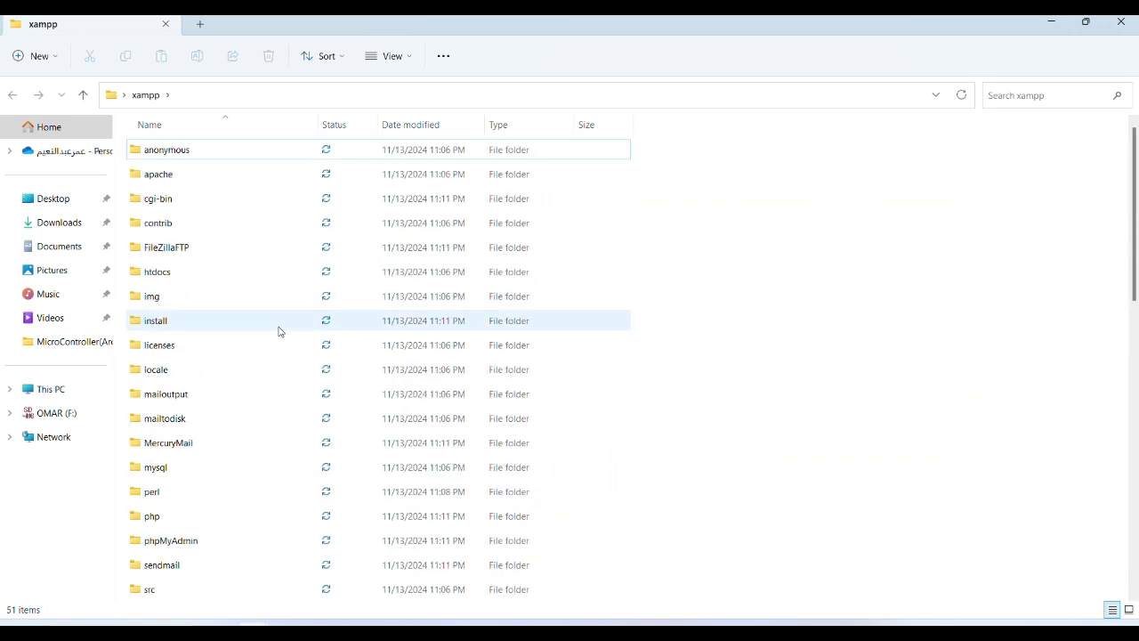
left_click(1119, 27)
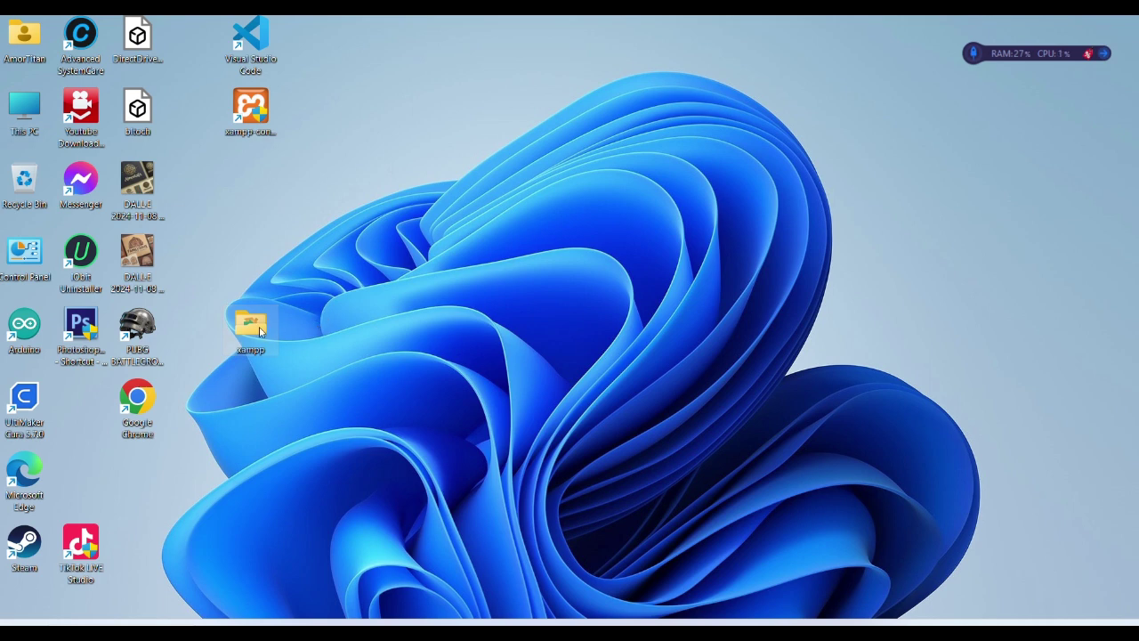
Step: Delete the xampp folder from the Desktop and empty the Recycle Bin
left_click_drag(256, 330, 277, 286)
key("Delete")
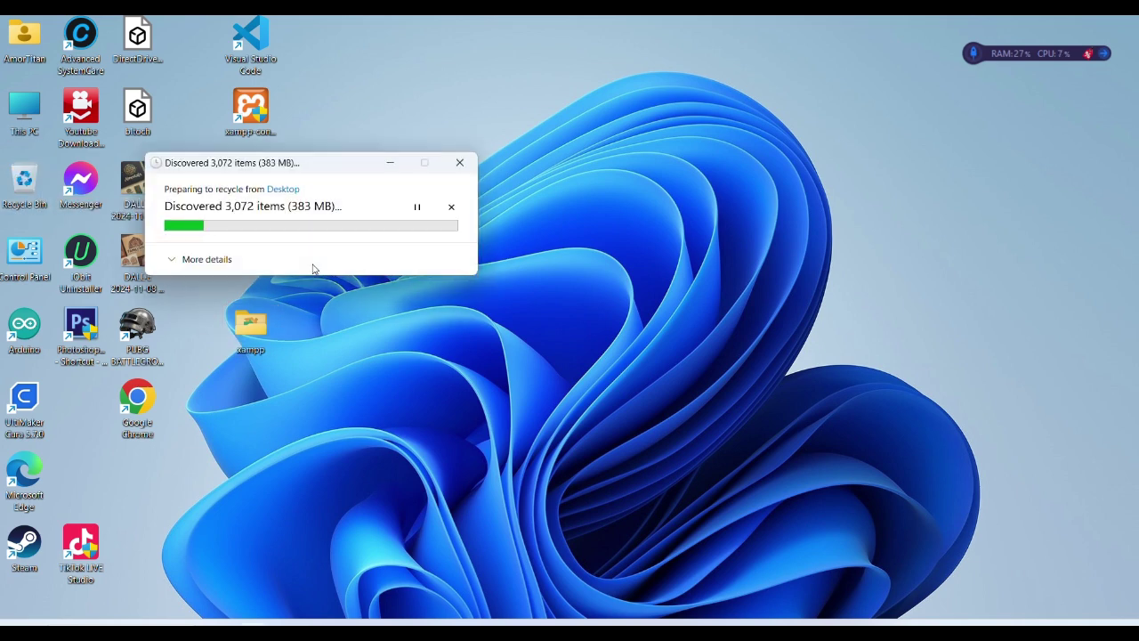
left_click_drag(326, 169, 581, 144)
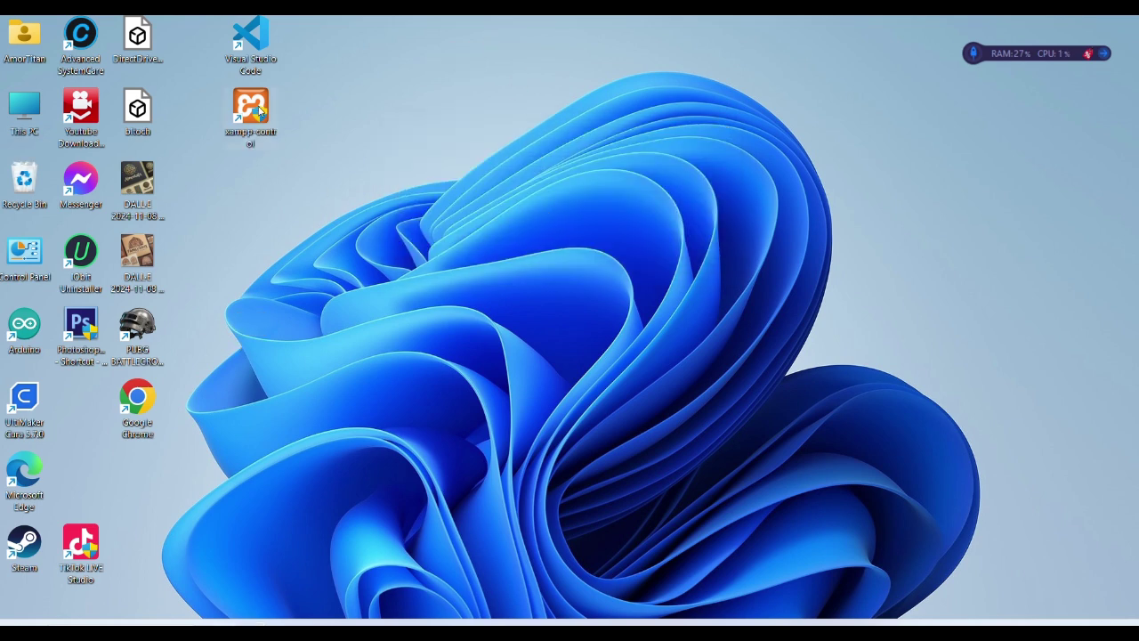
right_click(20, 192)
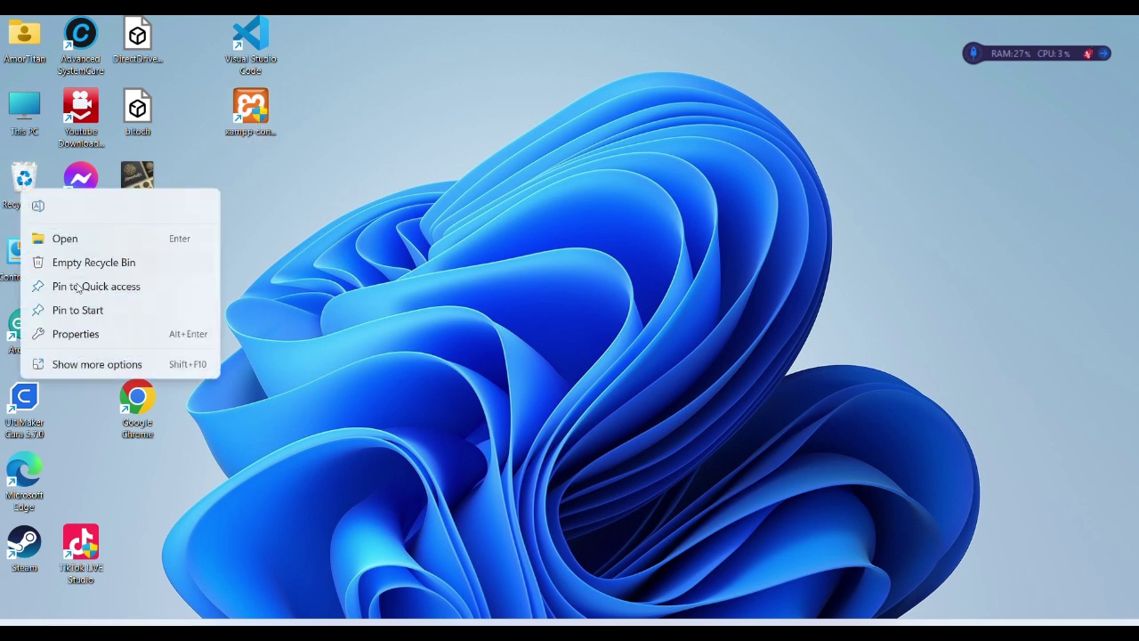
left_click(163, 264)
left_click(614, 366)
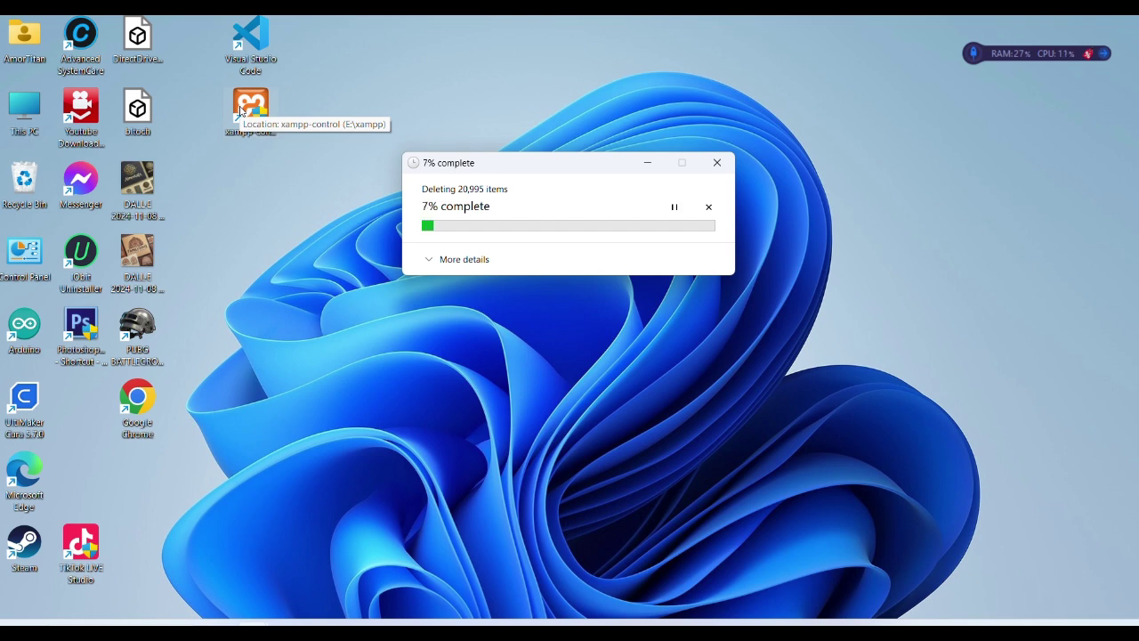
left_click_drag(626, 165, 240, 622)
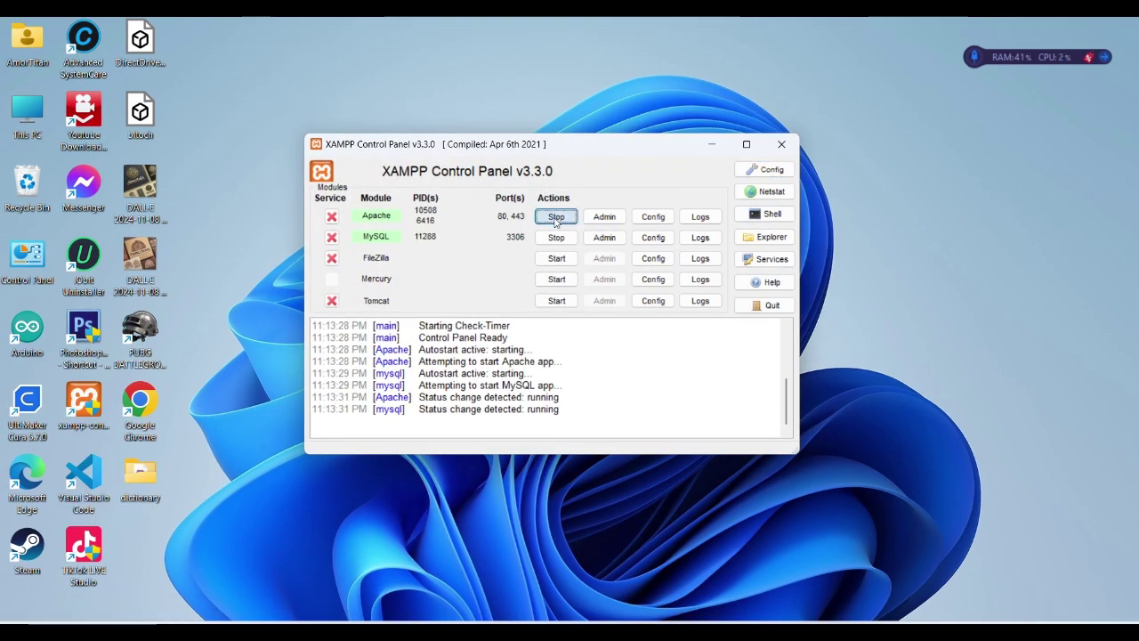
Step: Stop the Apache and MySQL modules in the XAMPP Control Panel and start both again
left_click(555, 217)
left_click(556, 238)
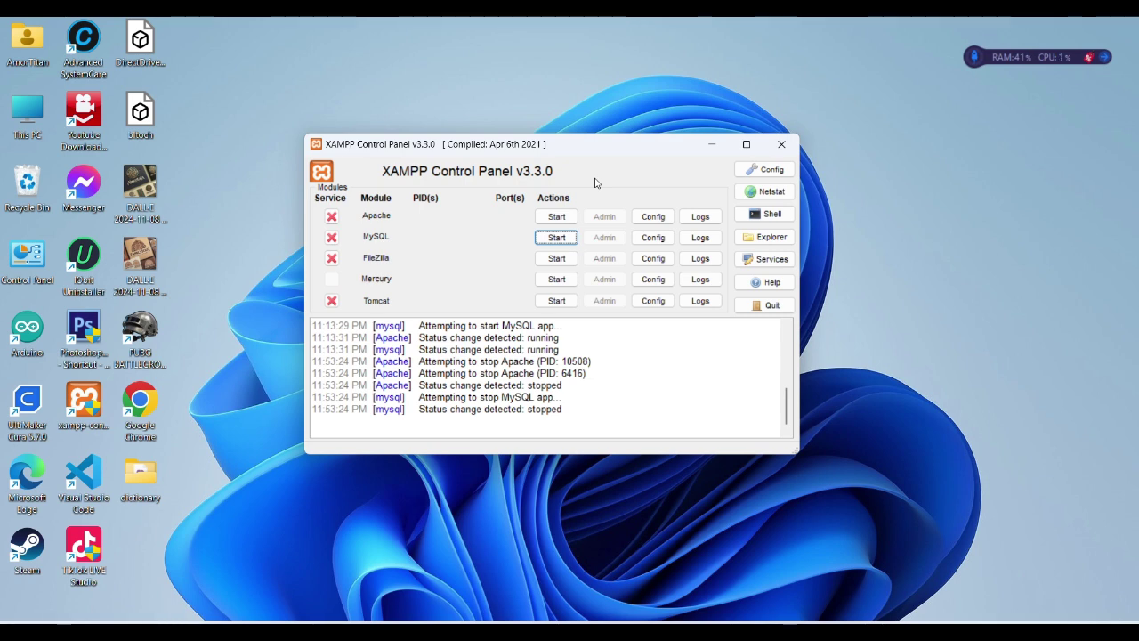
left_click(552, 221)
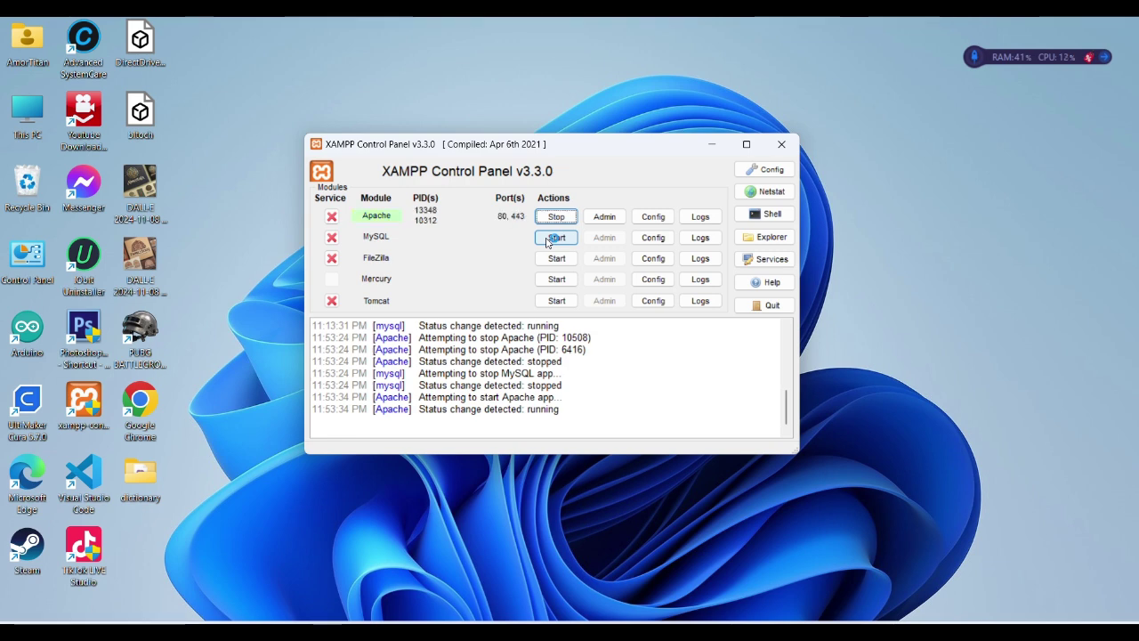
left_click(548, 238)
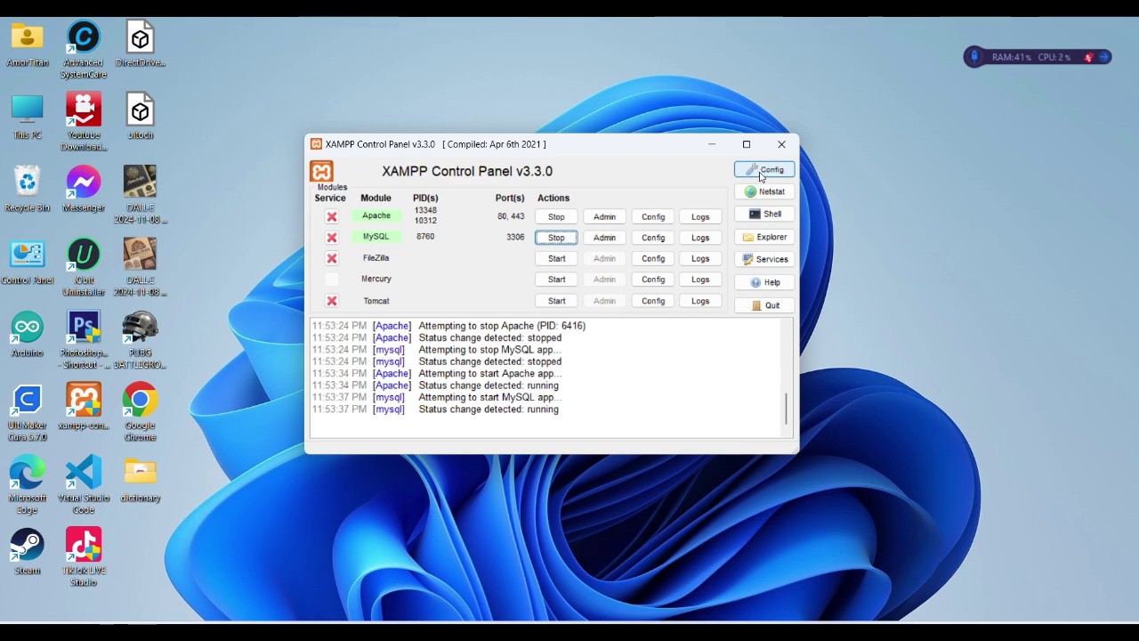
Step: Configure the XAMPP Control Panel to autostart Apache and MySQL, and save the configuration
left_click(760, 172)
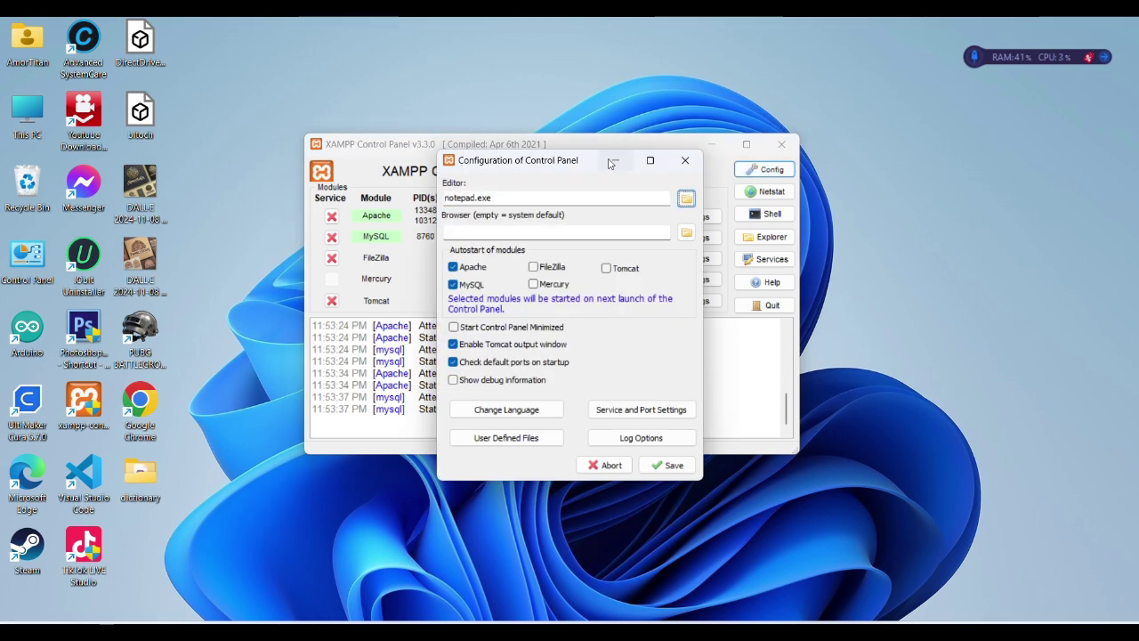
left_click_drag(546, 167, 486, 108)
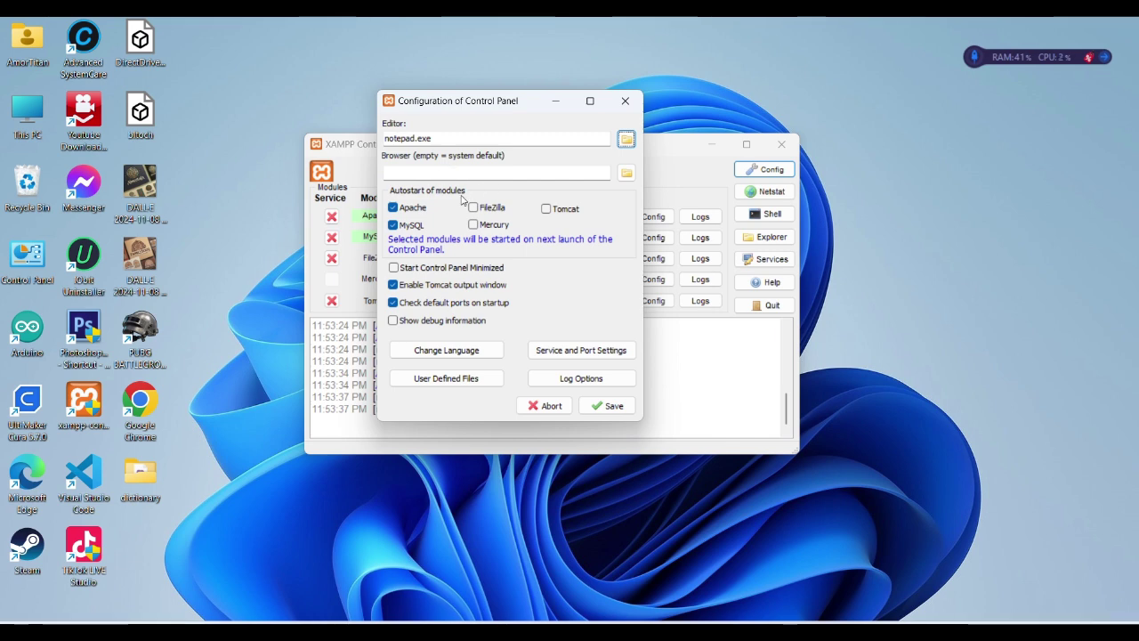
left_click(401, 211)
left_click(401, 212)
left_click(394, 209)
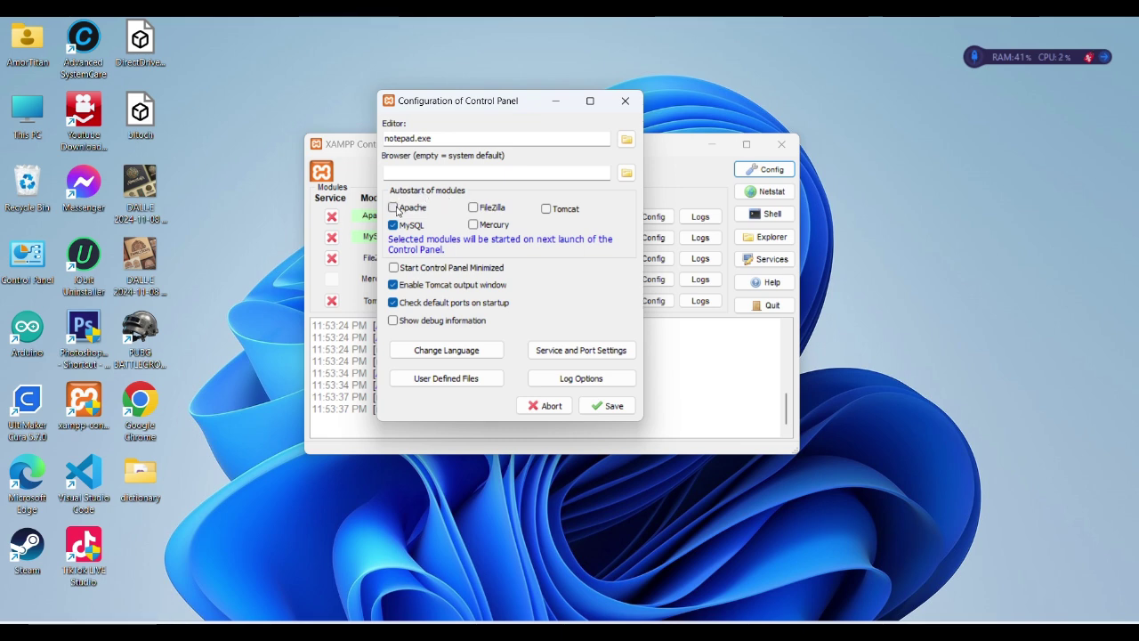
left_click(397, 209)
left_click(395, 226)
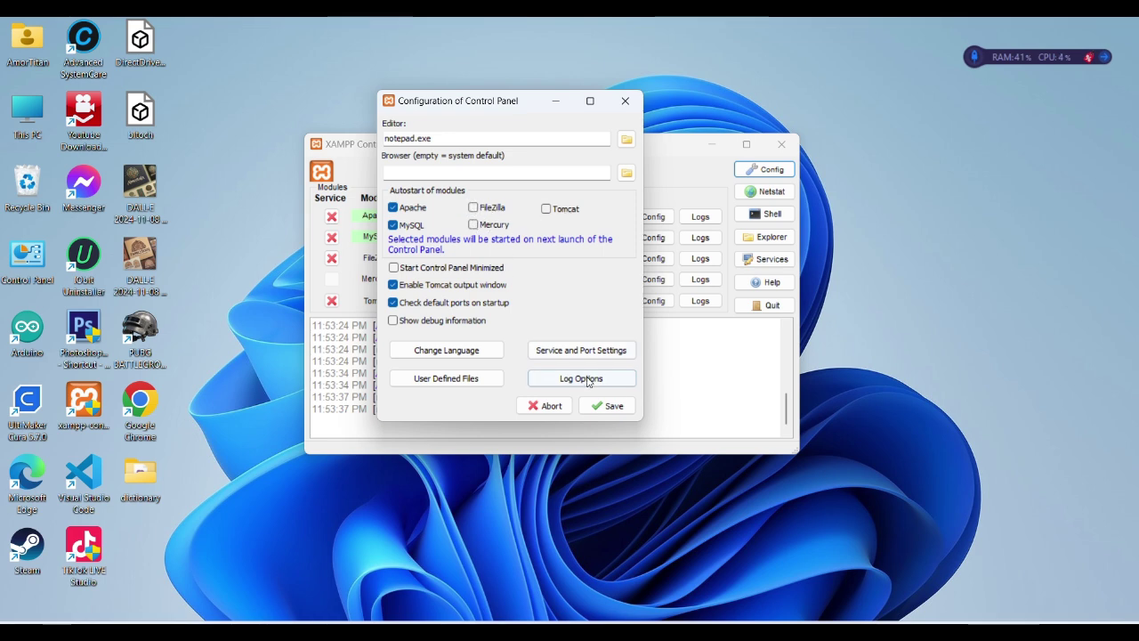
left_click(607, 408)
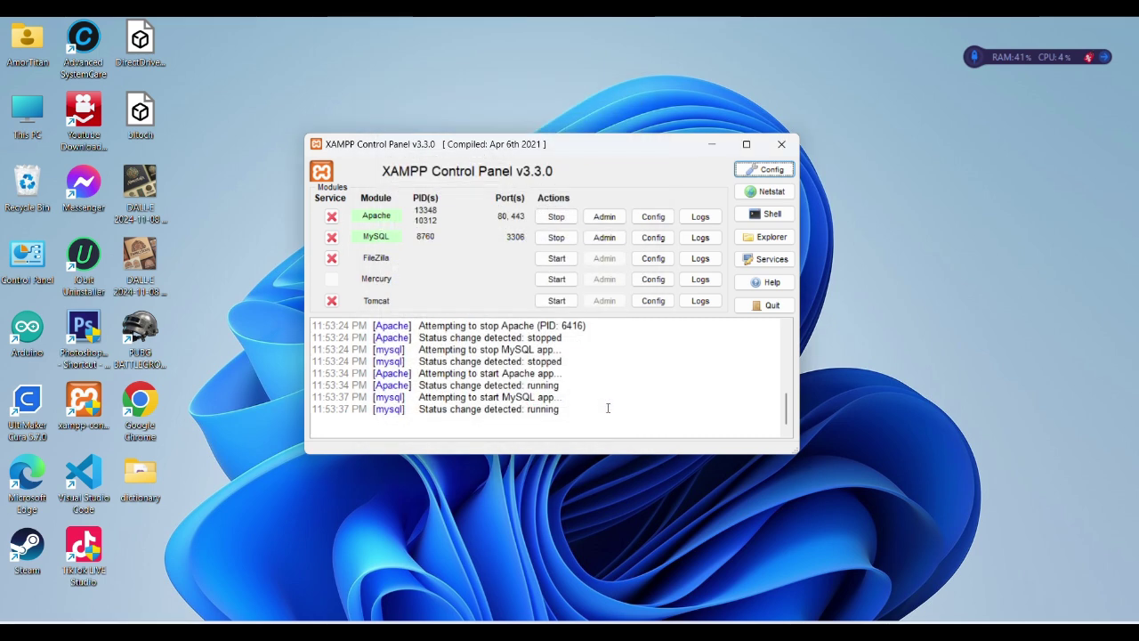
Step: Close the XAMPP Control Panel window and quit the program completely from its system tray icon
left_click(780, 144)
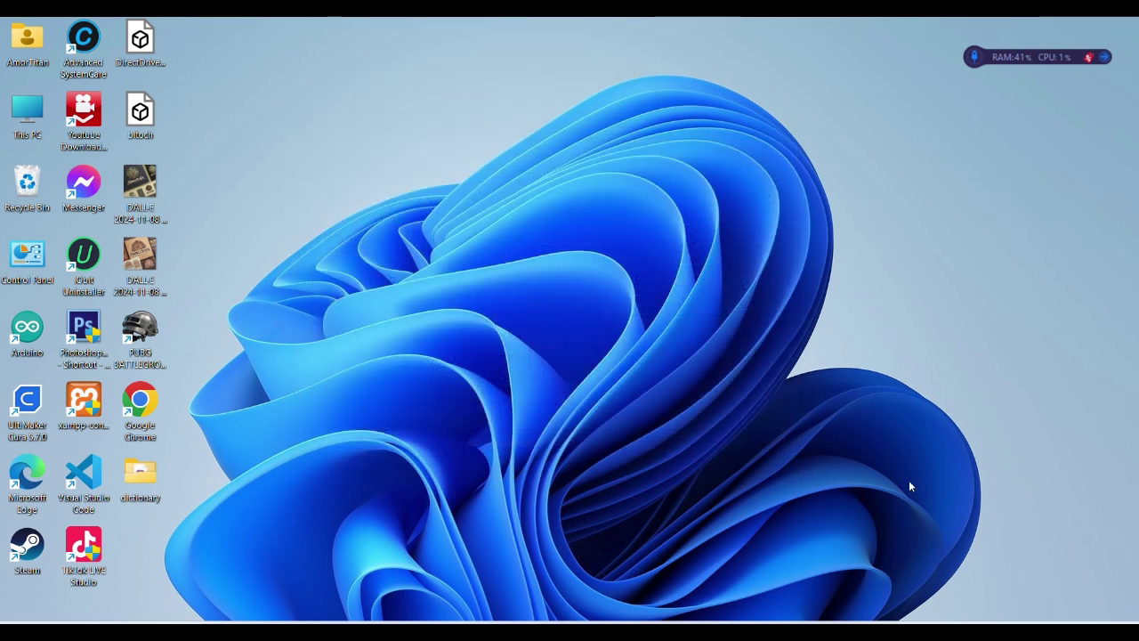
left_click(928, 618)
right_click(940, 590)
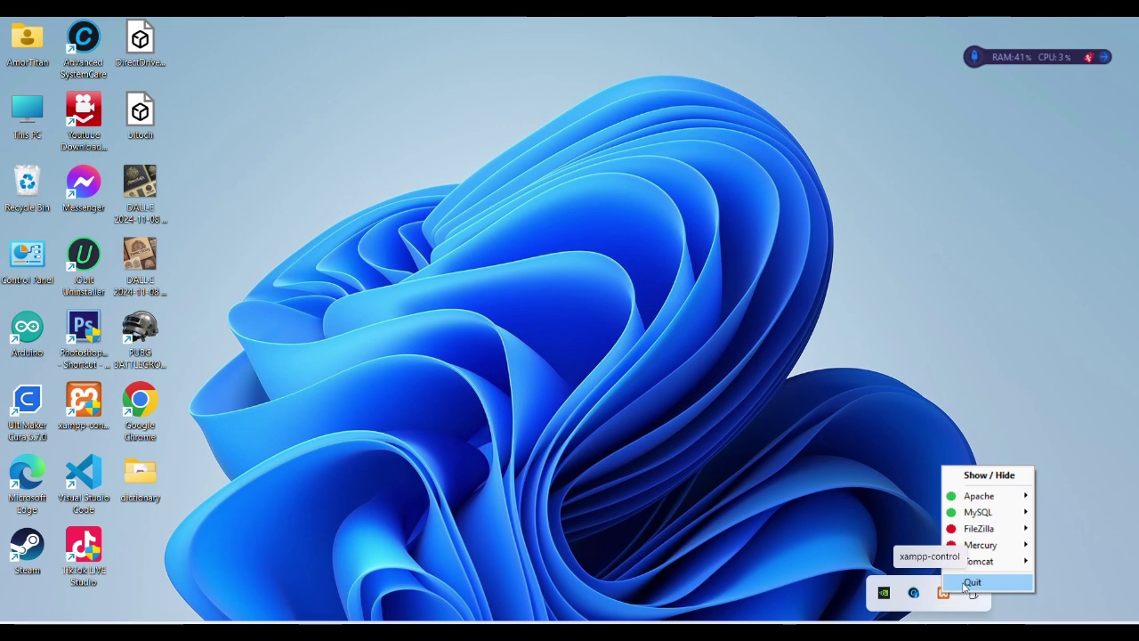
left_click(966, 580)
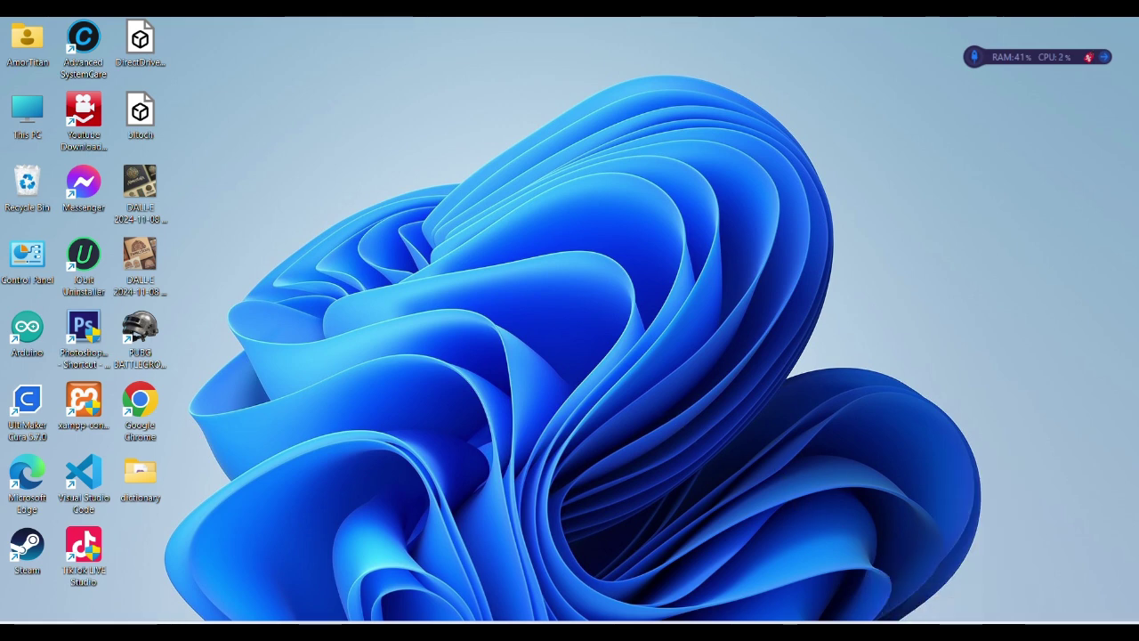
Step: Reopen the XAMPP Control Panel, close its window, and look for its icon in the system tray
left_click(90, 228)
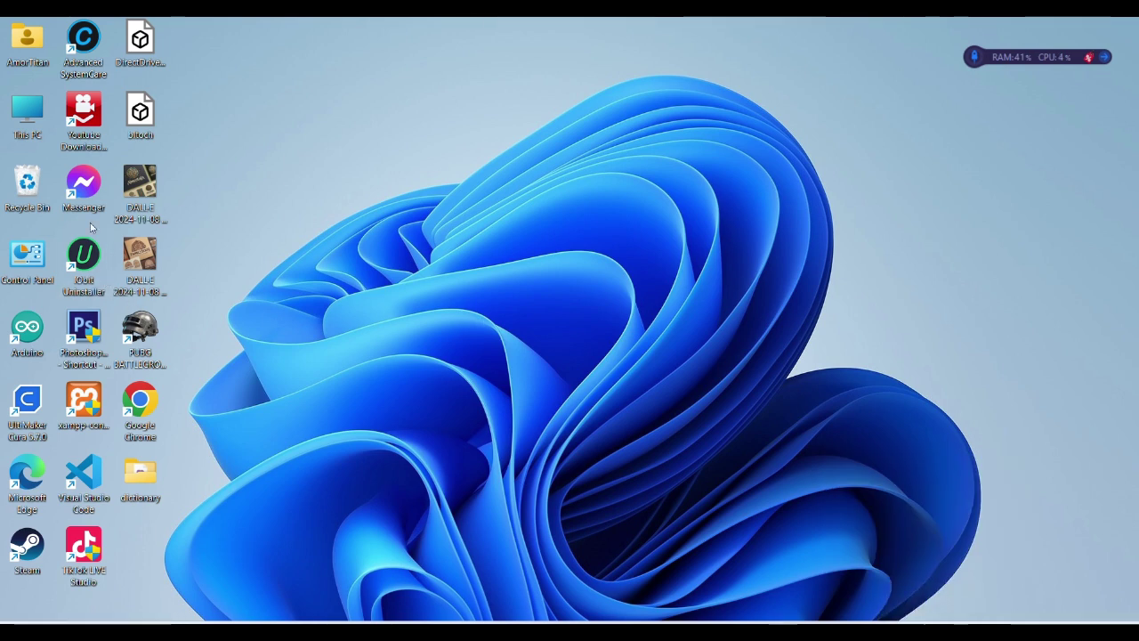
left_click(86, 415)
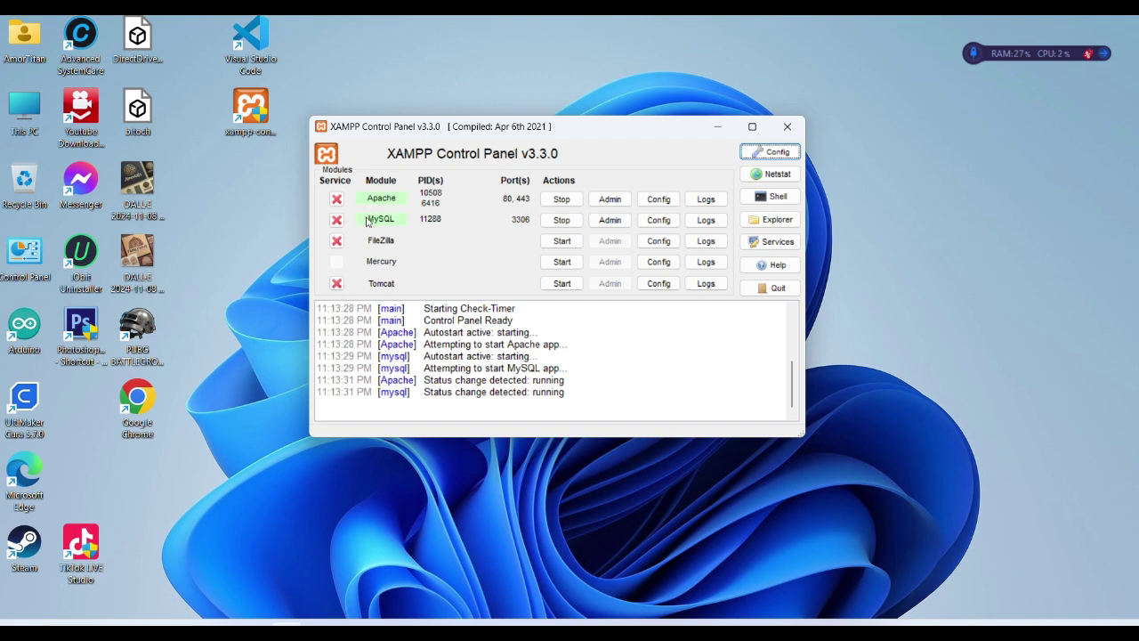
left_click_drag(564, 131, 784, 161)
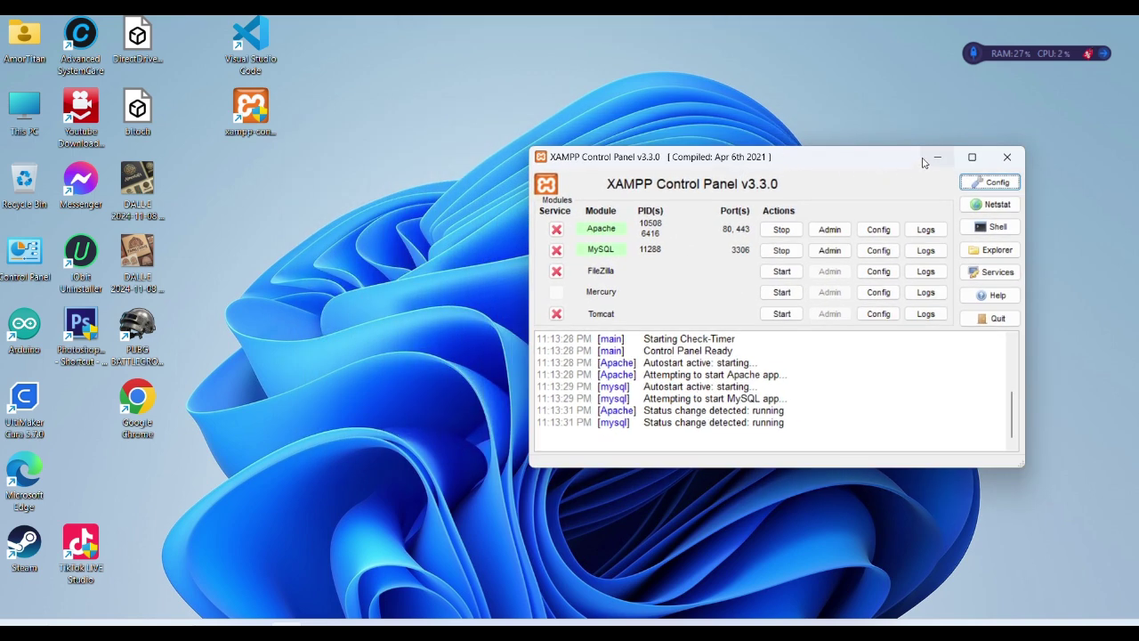
left_click(1008, 161)
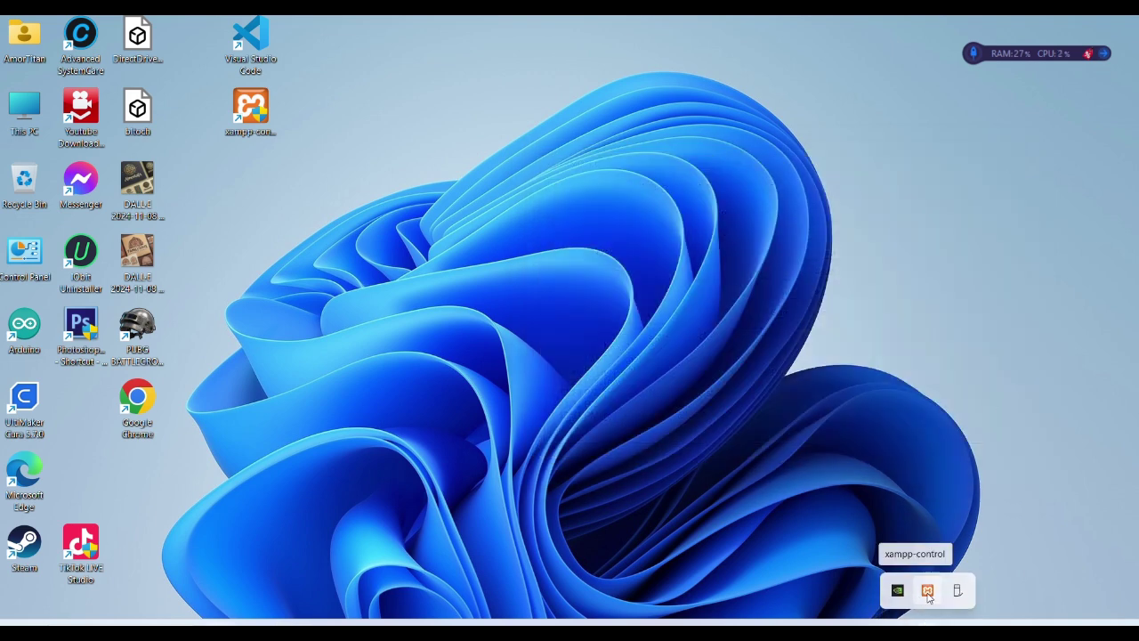
left_click(684, 302)
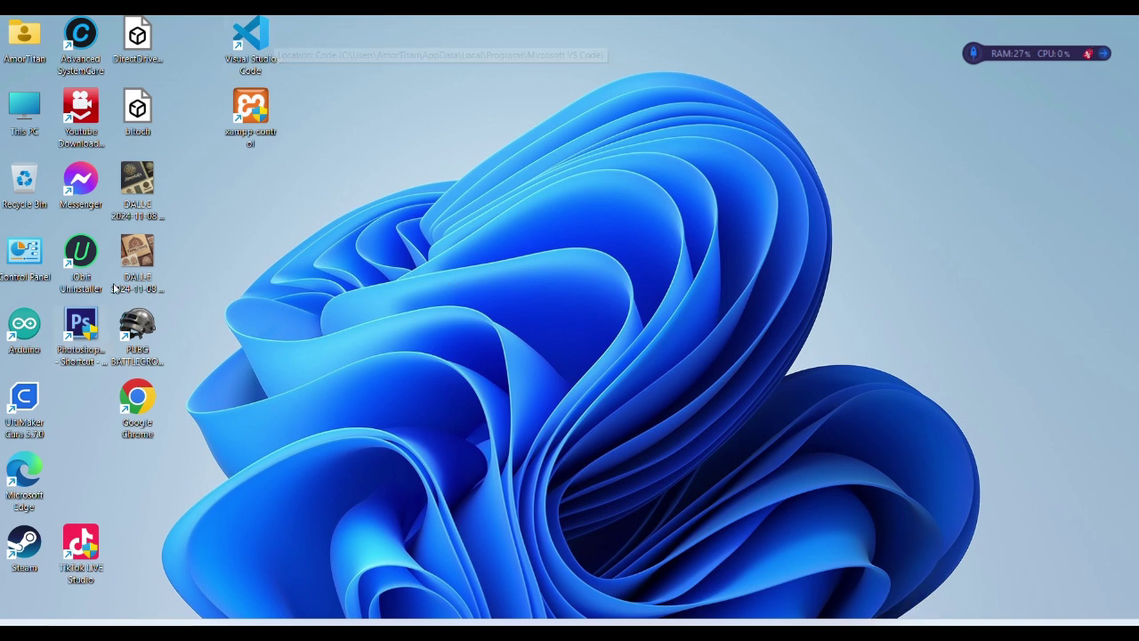
Step: Rearrange the Desktop shortcuts, placing xampp-control below Photoshop and Visual Studio Code beside the DirectDrive file
left_click_drag(249, 45, 359, 71)
left_click_drag(250, 109, 86, 398)
left_click_drag(380, 36, 214, 49)
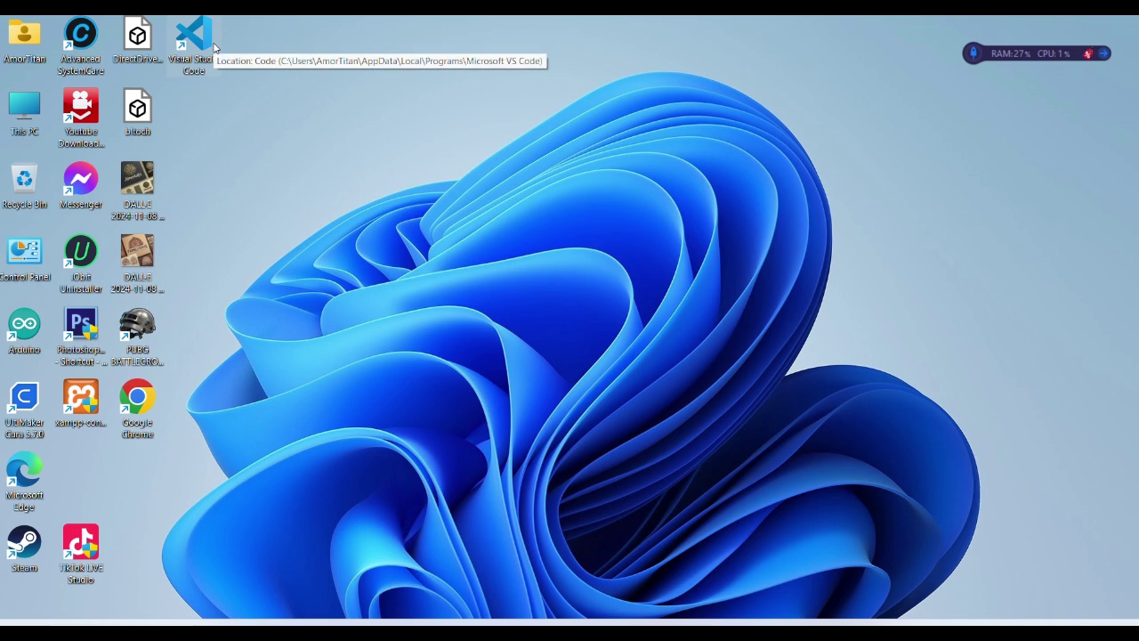
left_click(216, 74)
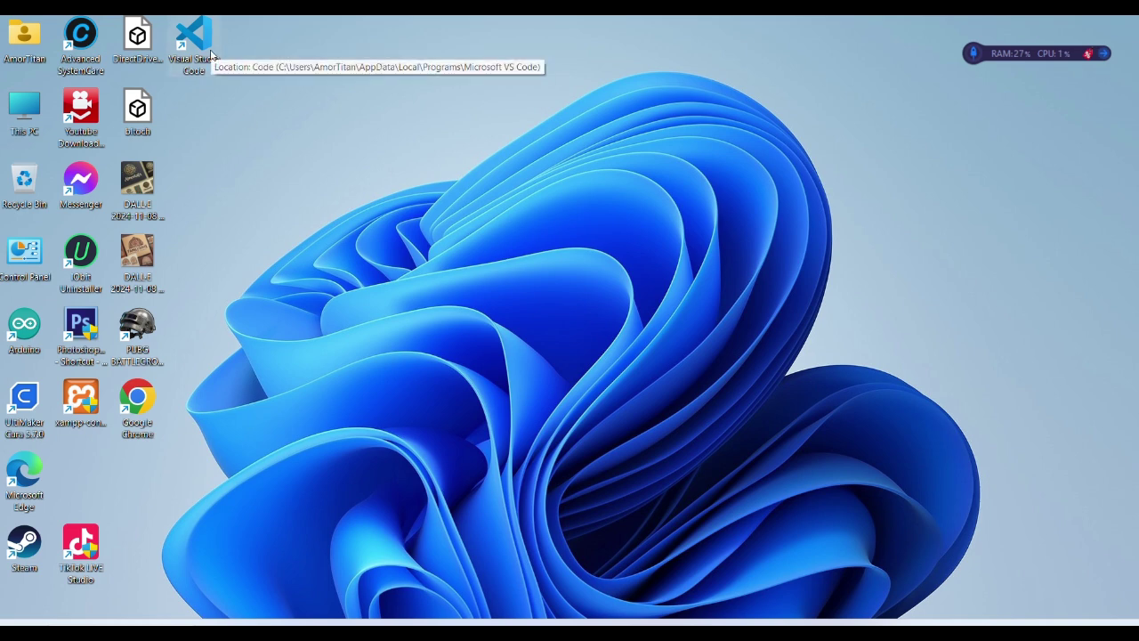
Step: Open Notepad from the Start menu, enter the sample text "sgfgsfg" and select all of it
left_click(18, 614)
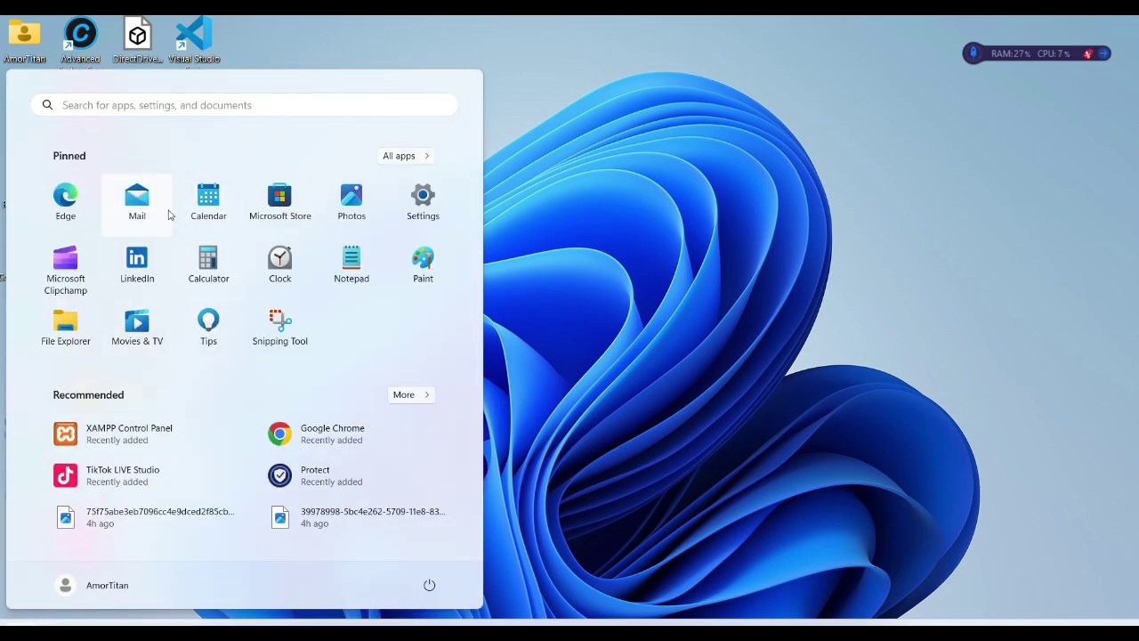
left_click(358, 270)
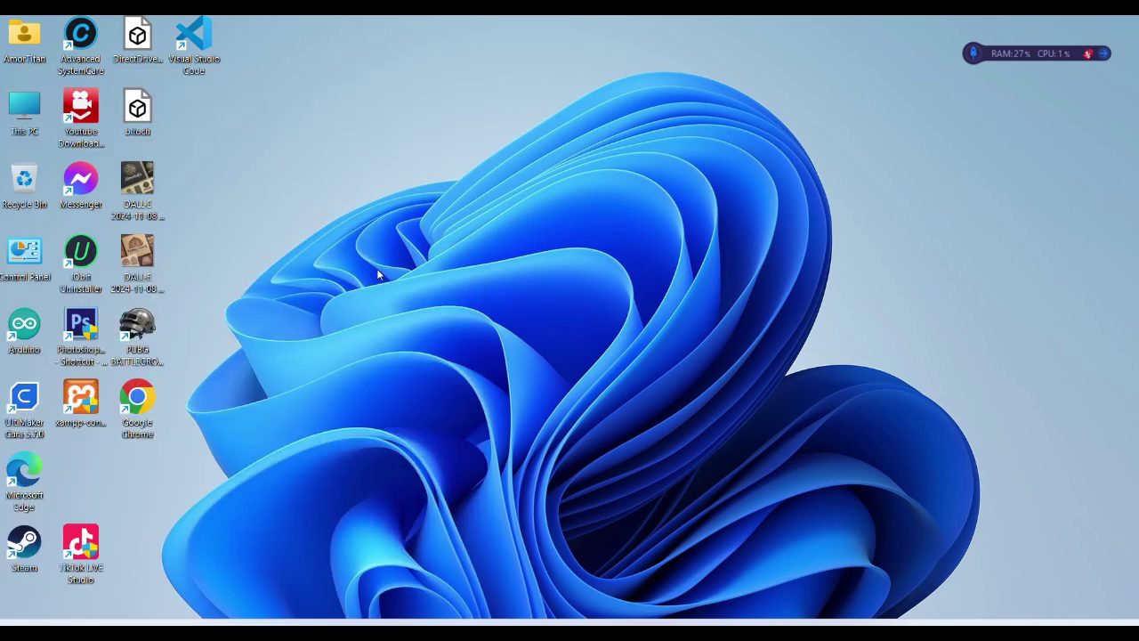
left_click(347, 181)
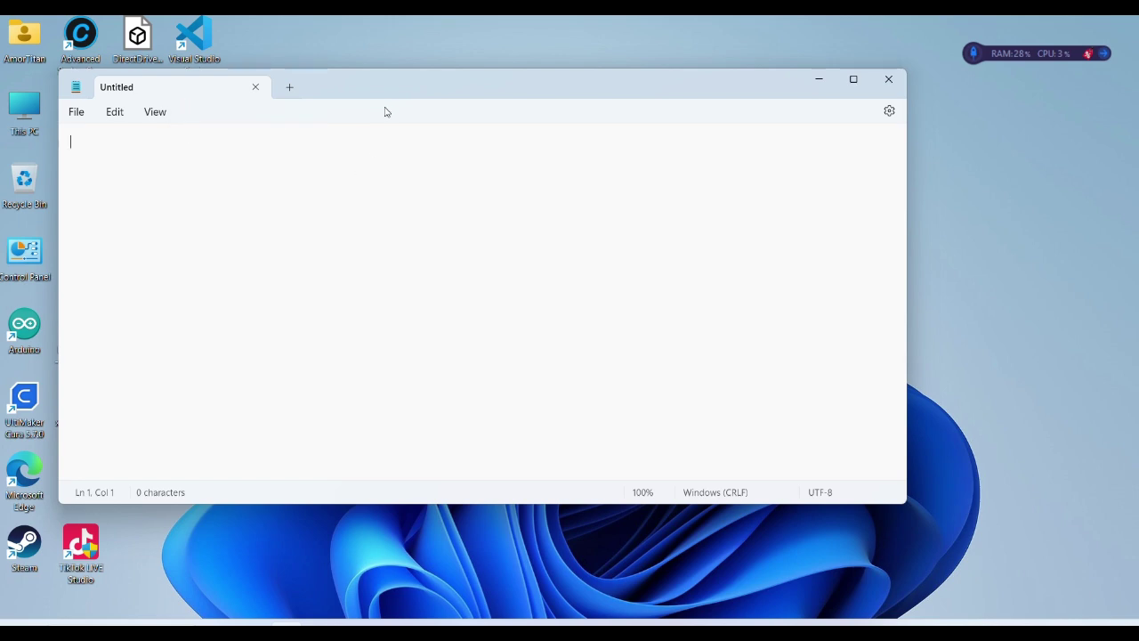
left_click_drag(387, 89, 587, 100)
type("sgfgsfg")
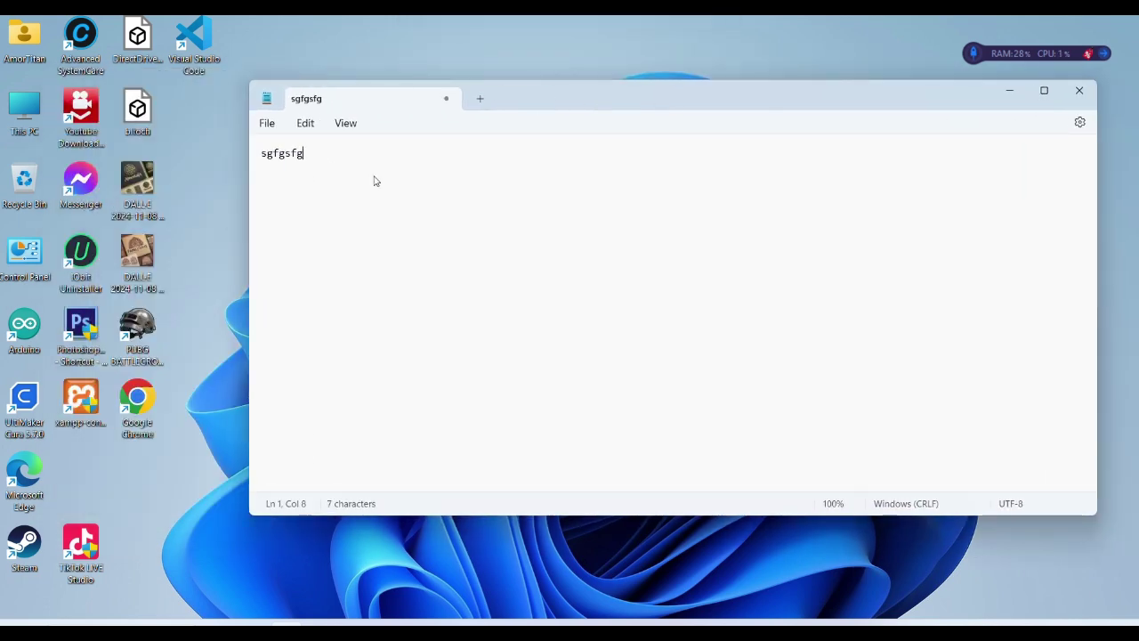
key("ctrl+a")
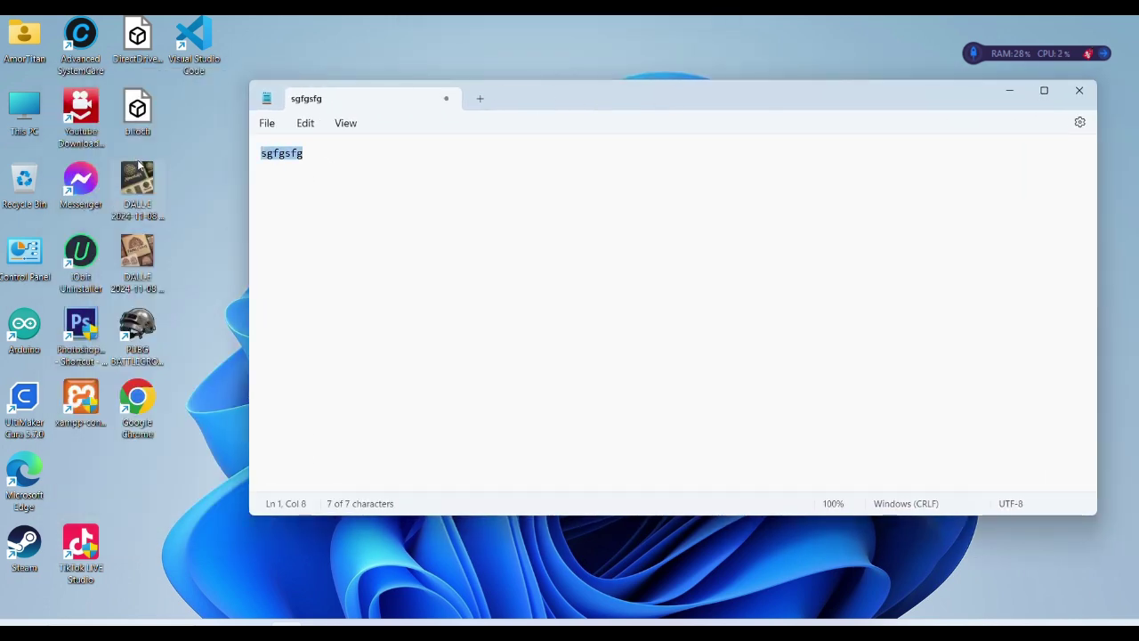